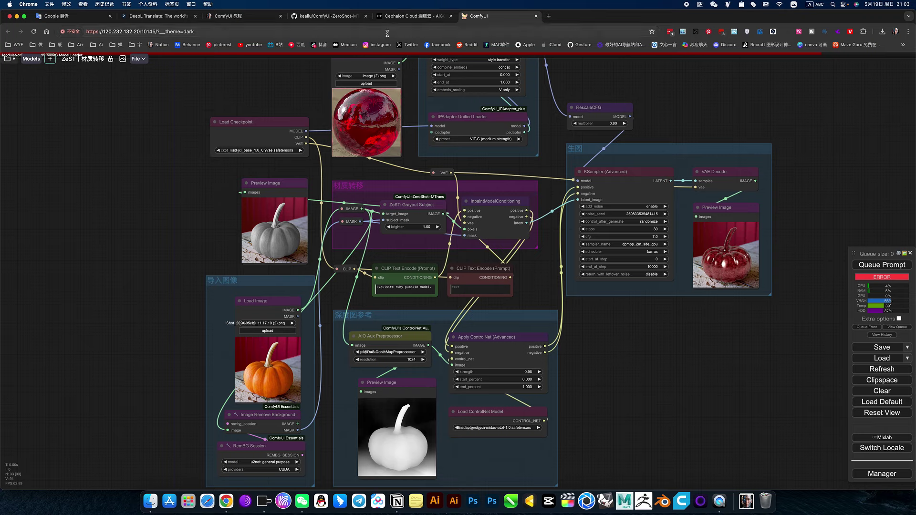
Step: Switch to the ComfyUI-ZeroShot-MTrans GitHub page and read its README, from the method diagram to the sample workflow
left_click(330, 16)
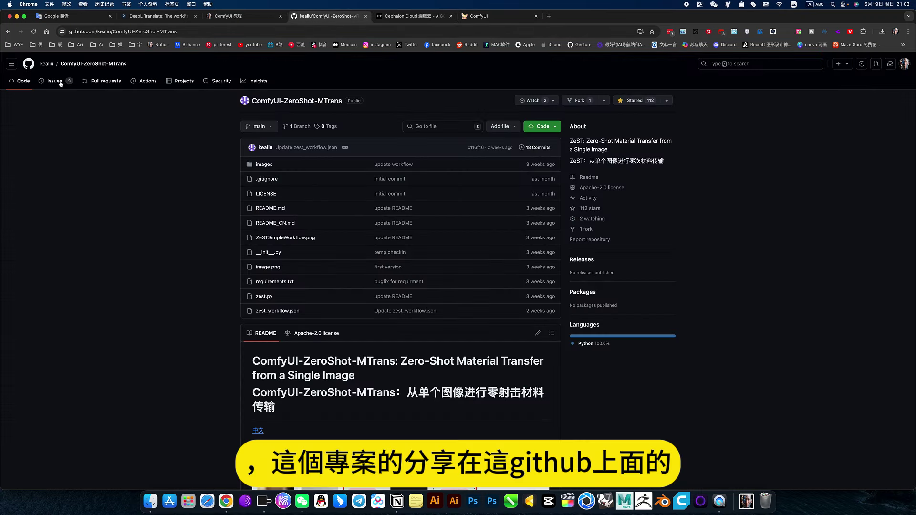
scroll(516, 253, "down", 10)
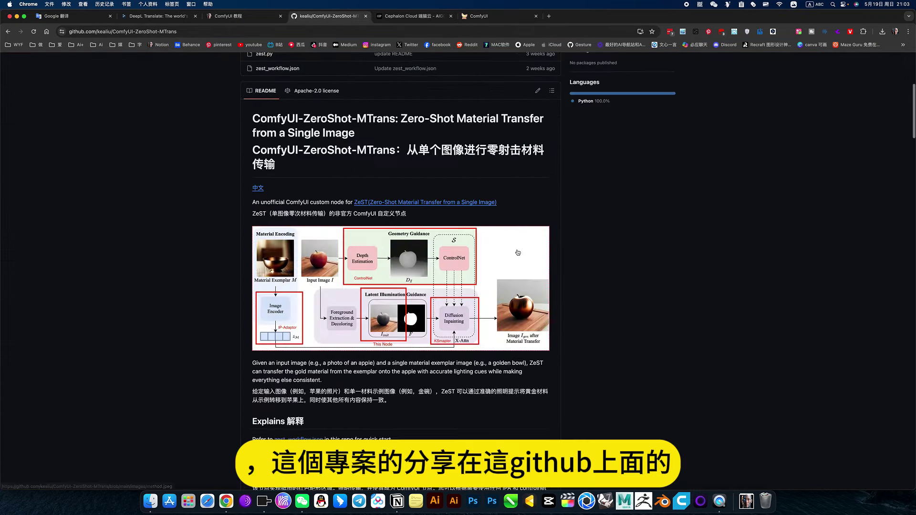
scroll(248, 165, "up", 3)
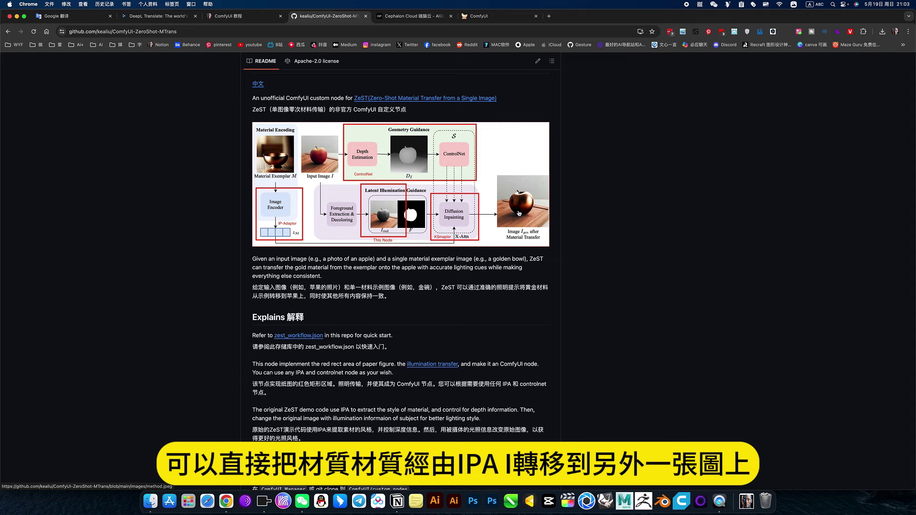
scroll(484, 236, "down", 20)
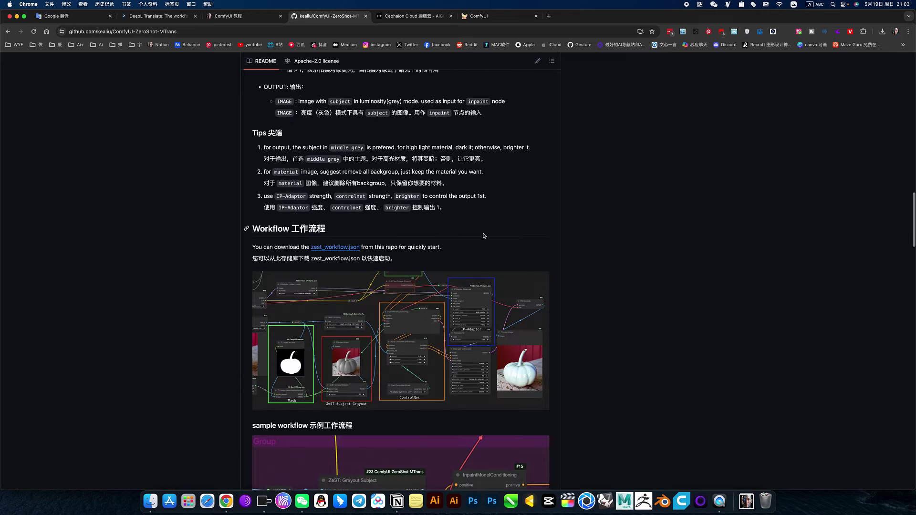
scroll(484, 235, "down", 4)
scroll(367, 220, "down", 6)
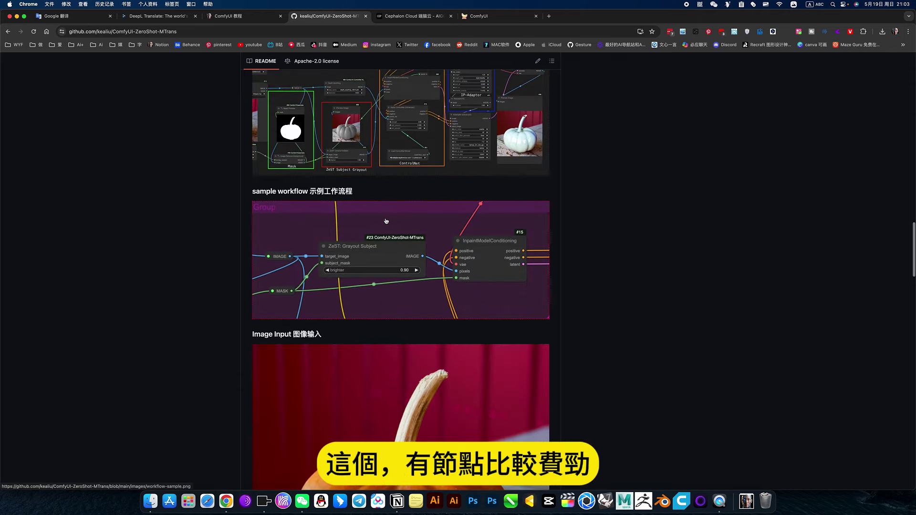
Step: Return to the ComfyUI workflow and examine the MiDaS Depth Approximation and MiDaS Model Loader nodes in the depth-map comparison
left_click(491, 16)
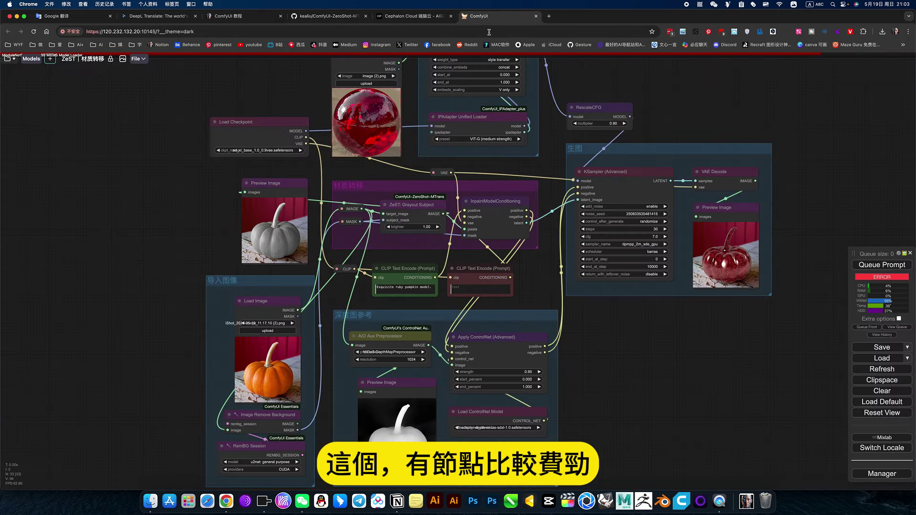
left_click_drag(606, 390, 533, 105)
left_click_drag(595, 310, 624, 136)
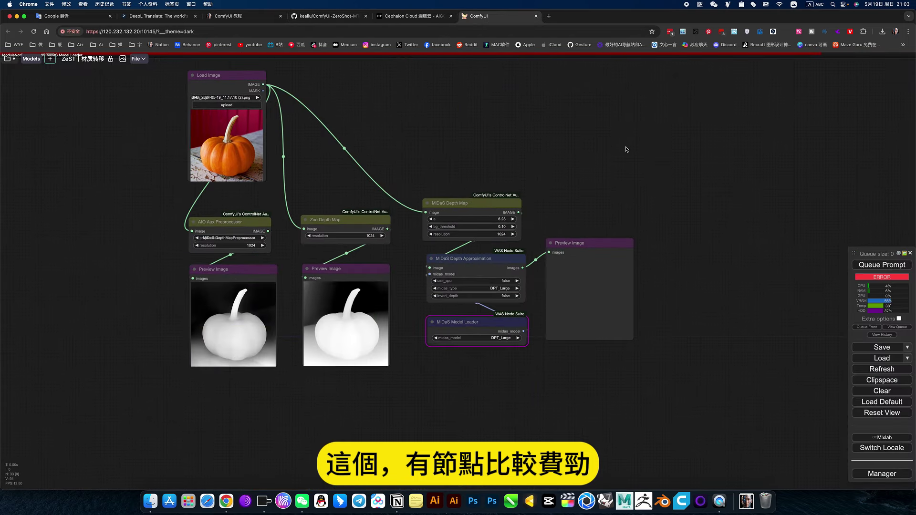
scroll(624, 143, "up", 2)
scroll(471, 333, "up", 5)
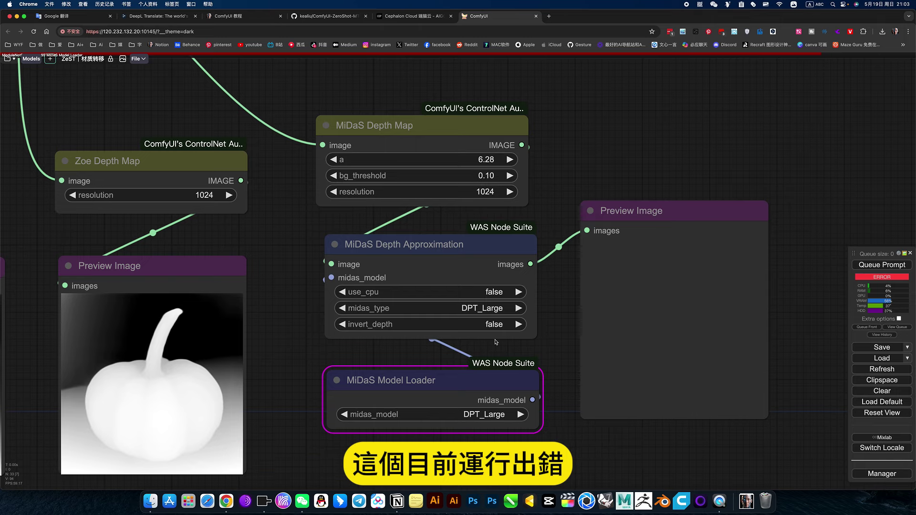
scroll(519, 327, "down", 5)
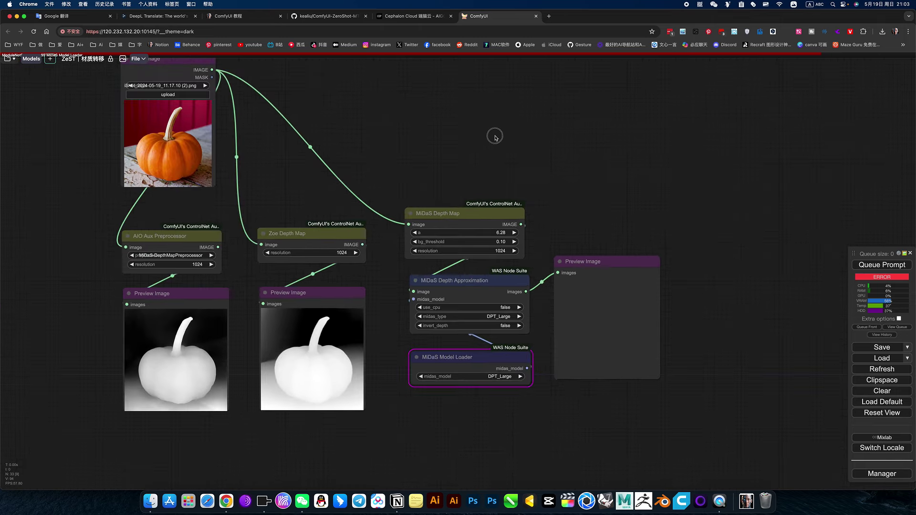
left_click_drag(492, 137, 563, 182)
Step: Inspect the AIO Aux Preprocessor node's preprocessor and resolution settings and compare them with the MiDaS node chain
left_click_drag(456, 231, 579, 153)
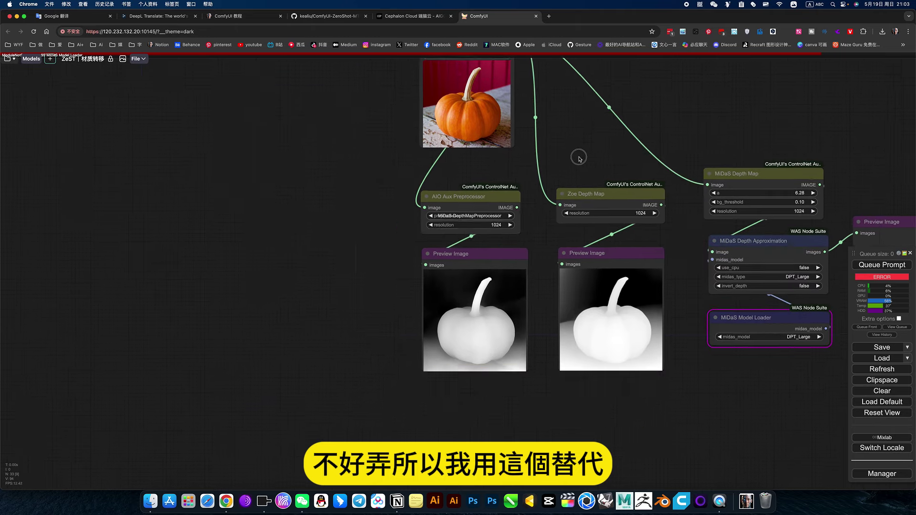
scroll(452, 218, "up", 10)
scroll(452, 218, "up", 8)
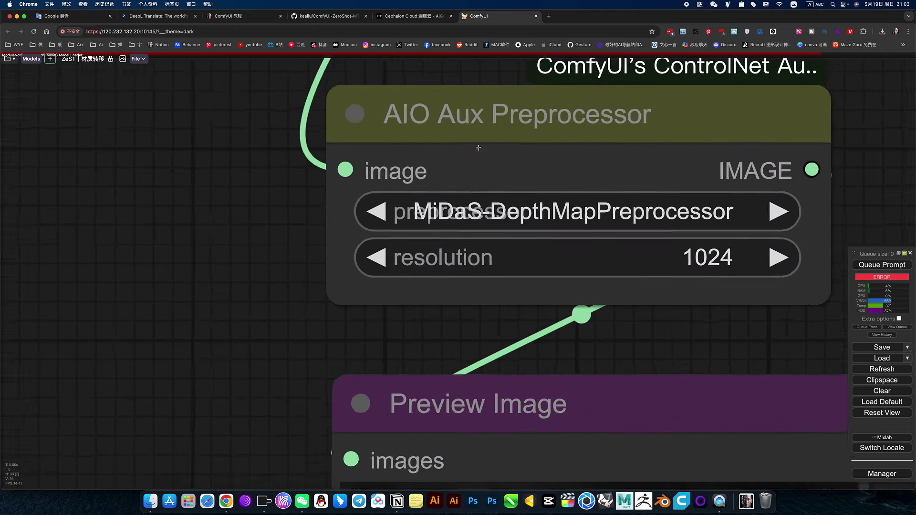
left_click_drag(470, 126, 282, 123)
scroll(645, 298, "down", 4)
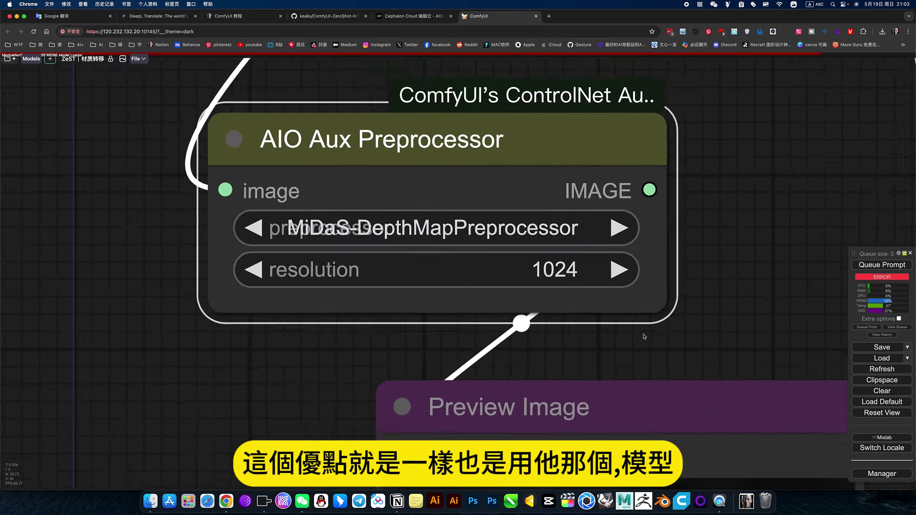
left_click_drag(687, 319, 664, 313)
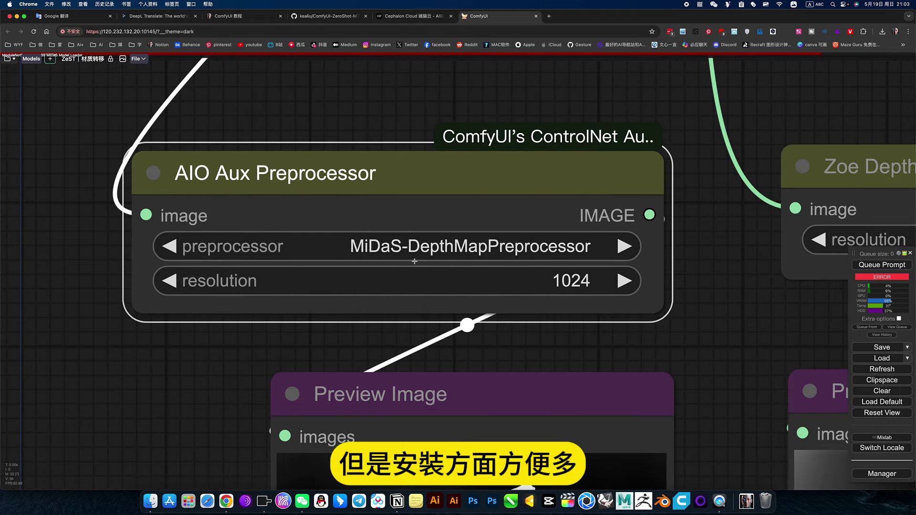
scroll(687, 346, "down", 6)
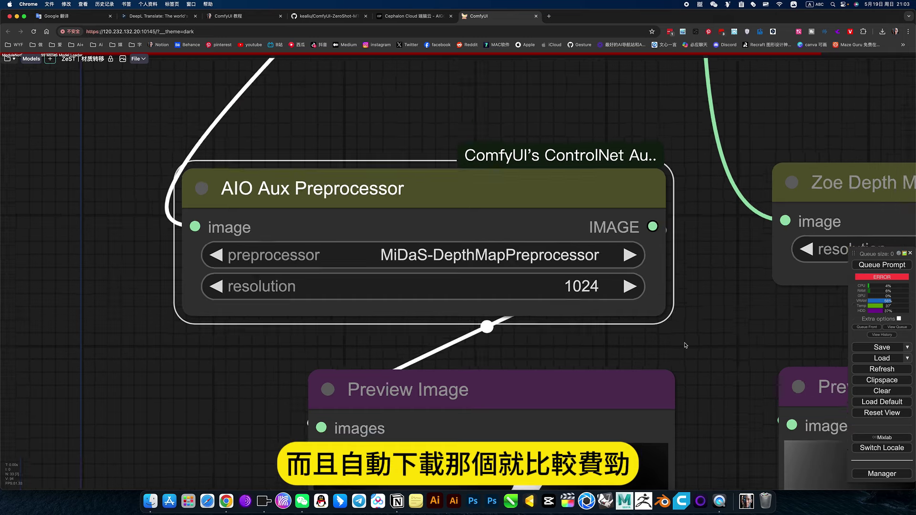
left_click_drag(730, 345, 204, 280)
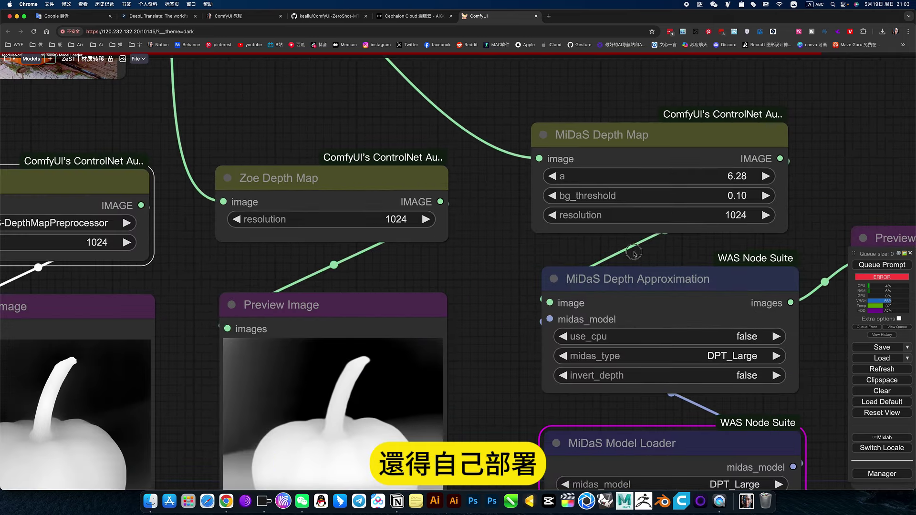
scroll(613, 272, "right", 10)
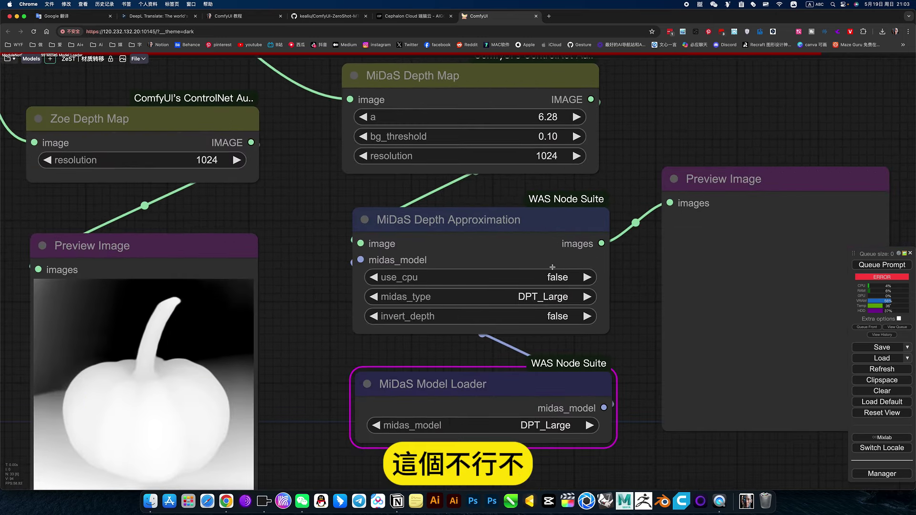
scroll(344, 194, "left", 10)
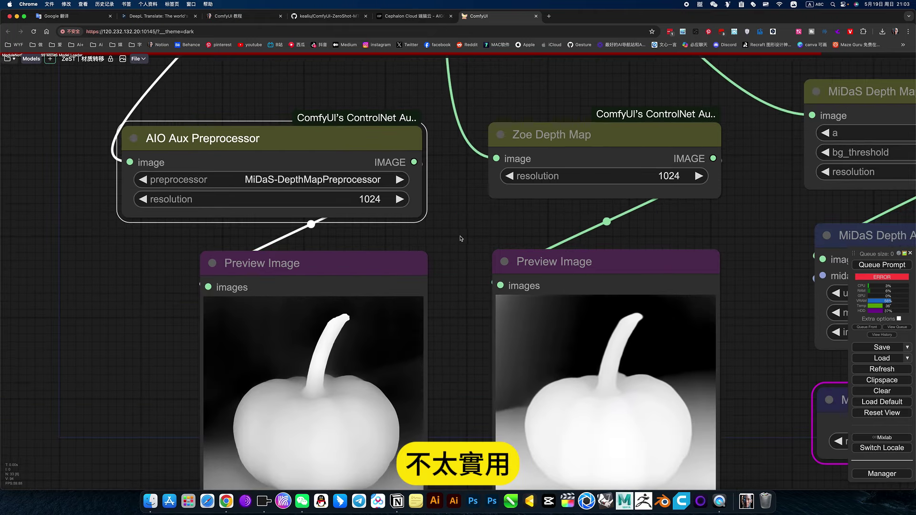
left_click_drag(461, 238, 695, 207)
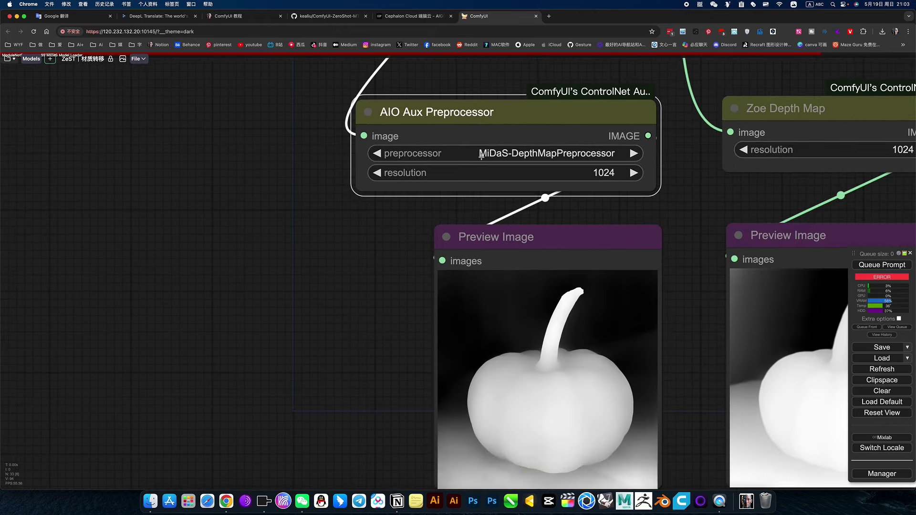
scroll(490, 167, "up", 12)
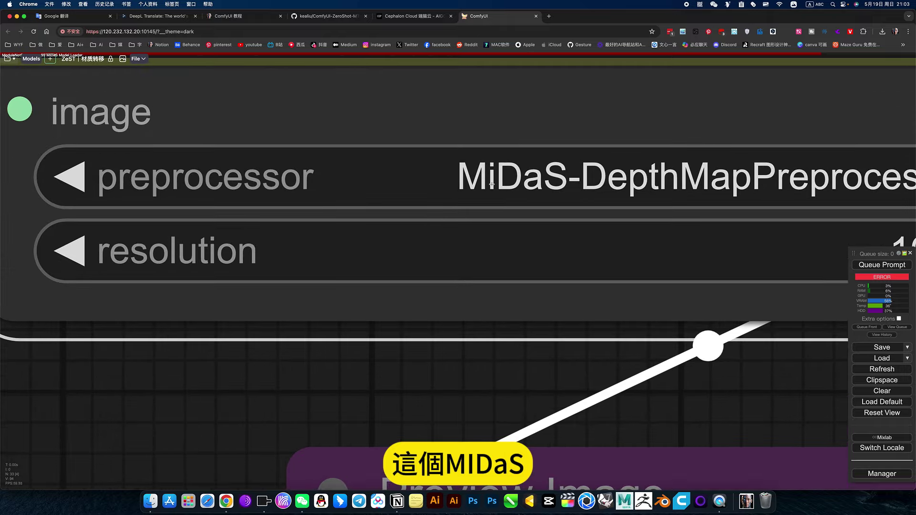
scroll(594, 192, "down", 10)
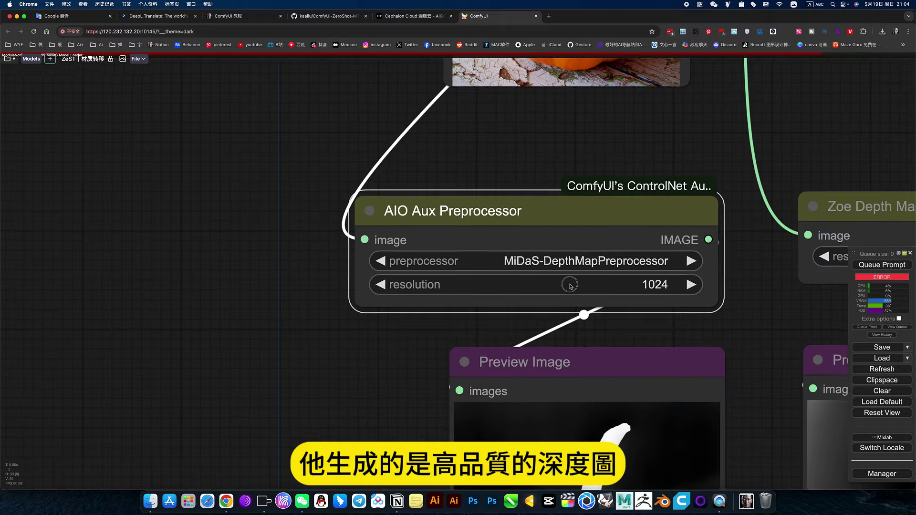
Step: Compare the pumpkin depth-map previews from the AIO Aux Preprocessor and Zoe Depth Map nodes in close-up
left_click_drag(637, 326, 398, 96)
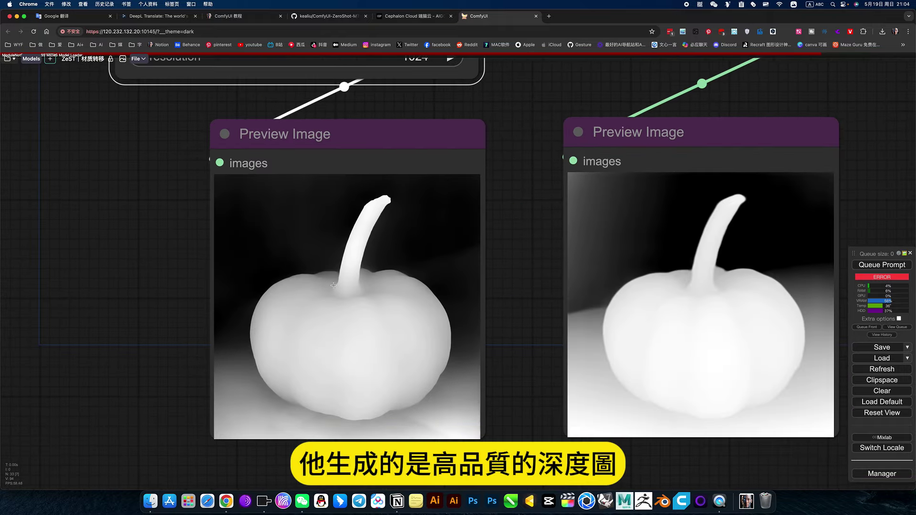
scroll(338, 289, "up", 6)
scroll(337, 289, "up", 2)
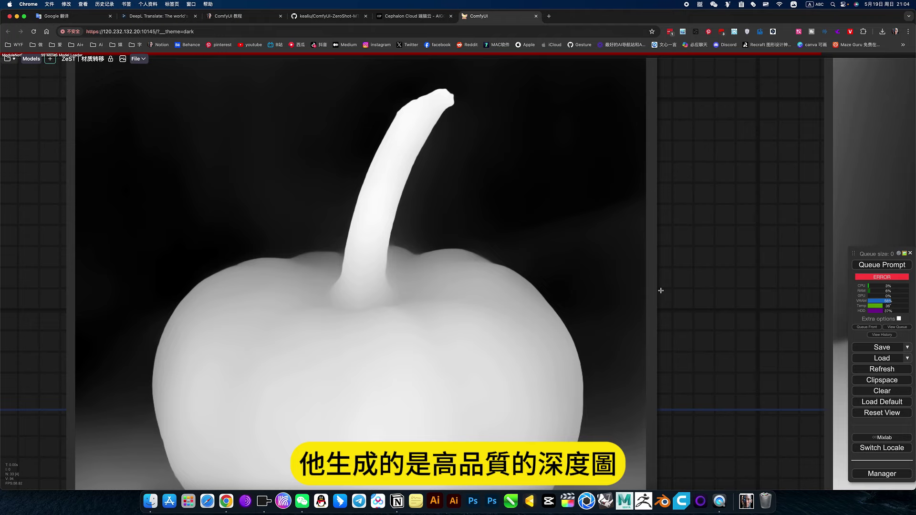
scroll(661, 291, "down", 5)
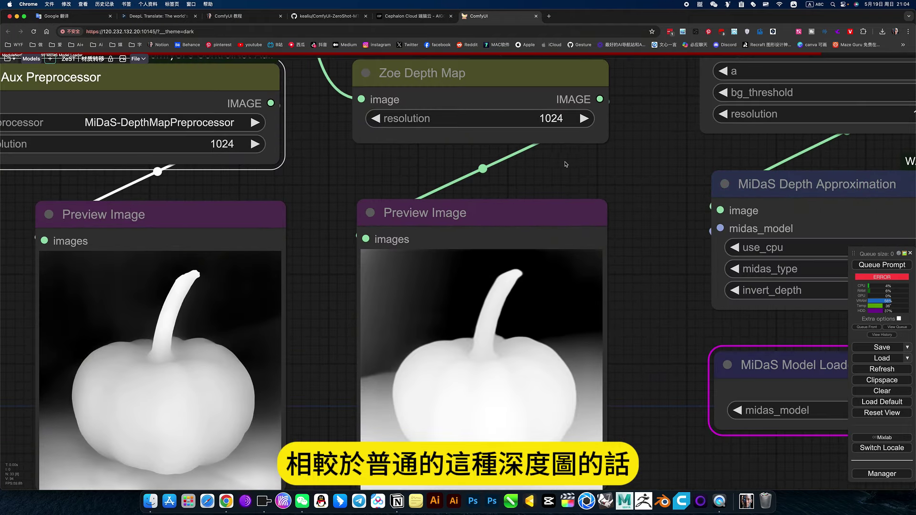
left_click_drag(565, 164, 569, 288)
scroll(539, 210, "down", 3)
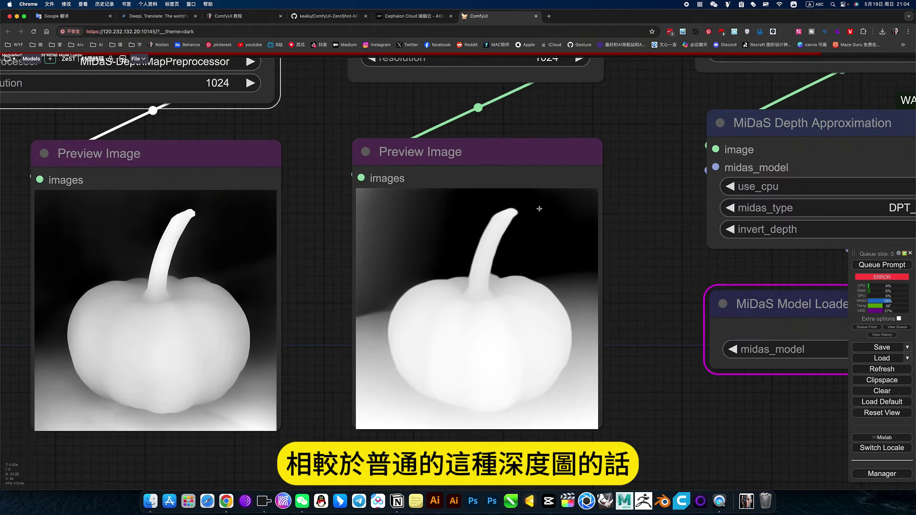
scroll(455, 317, "up", 5)
scroll(500, 288, "up", 4)
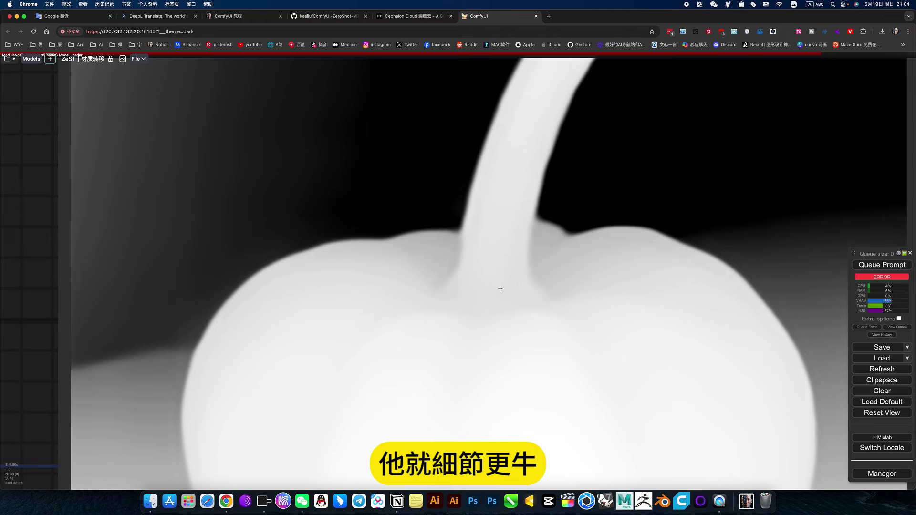
scroll(439, 286, "down", 10)
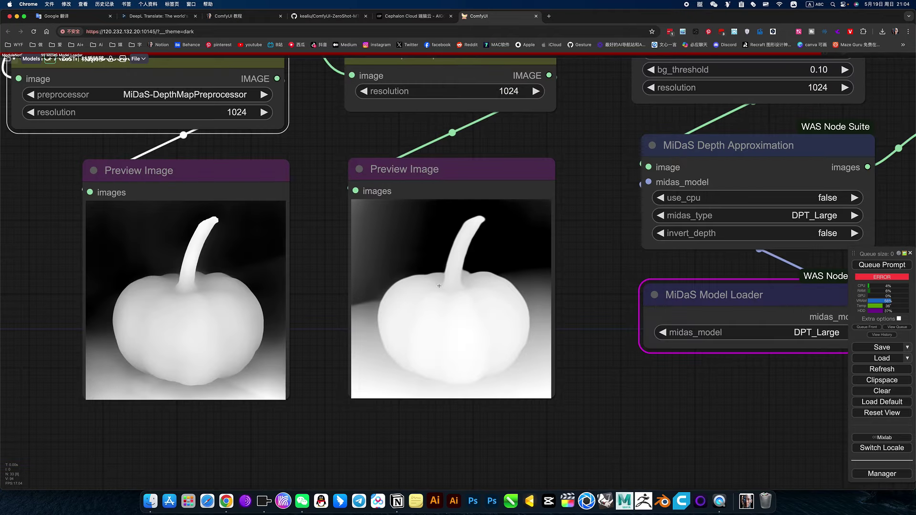
Step: Review the MiDaS Depth Map and MiDaS Depth Approximation branch against the AIO Aux Preprocessor branch as its replacement
scroll(454, 276, "down", 3)
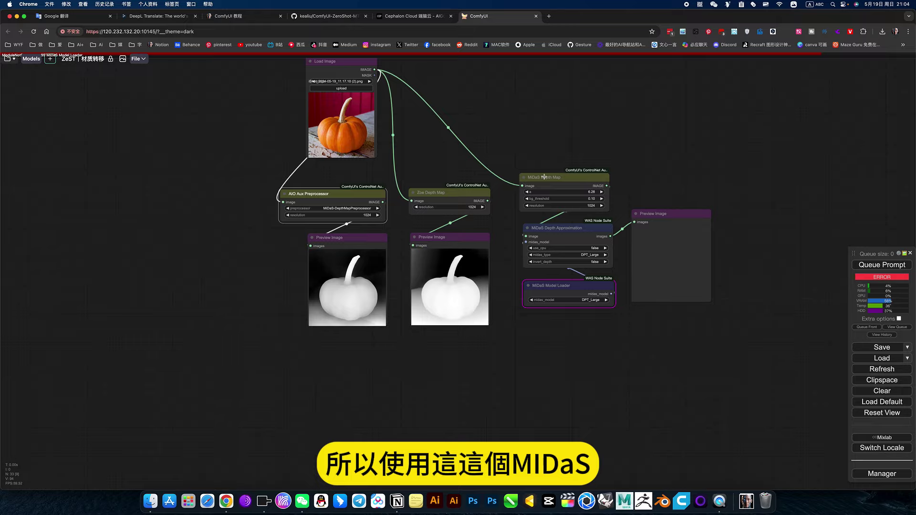
scroll(544, 177, "up", 10)
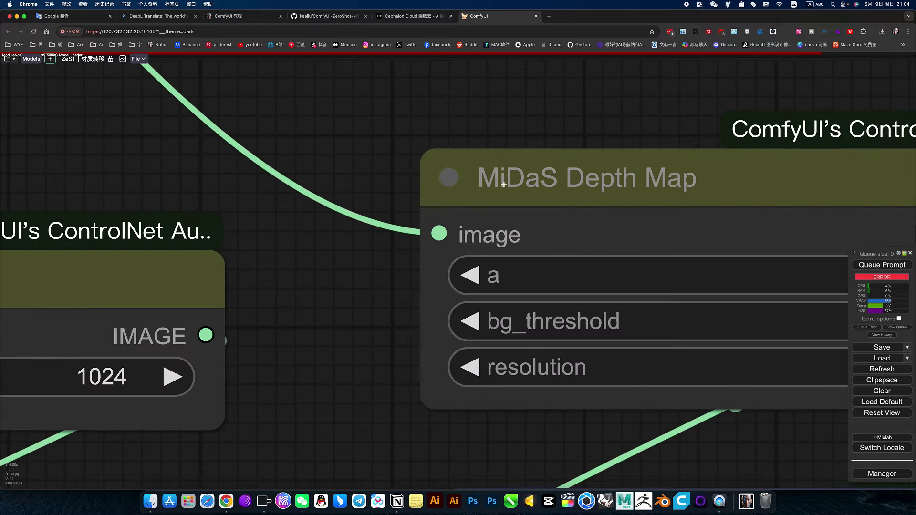
scroll(459, 220, "down", 10)
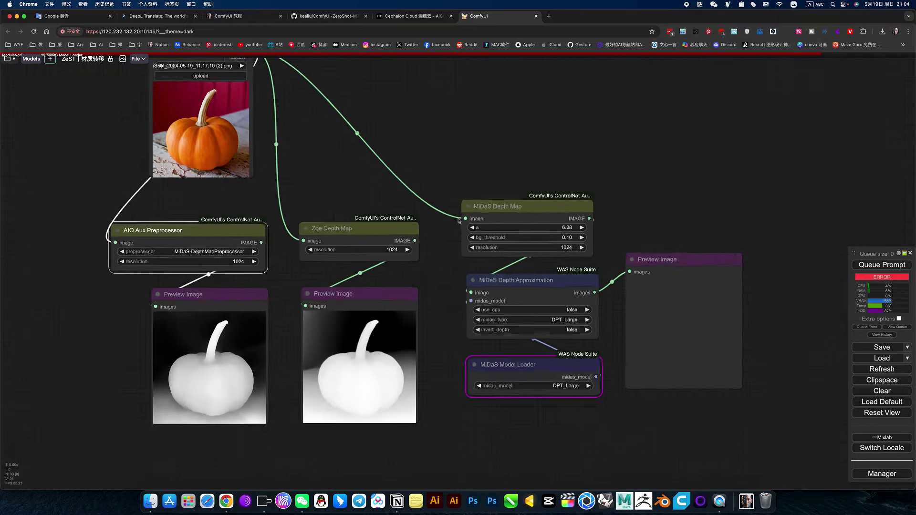
scroll(459, 220, "down", 2)
left_click_drag(480, 135, 654, 151)
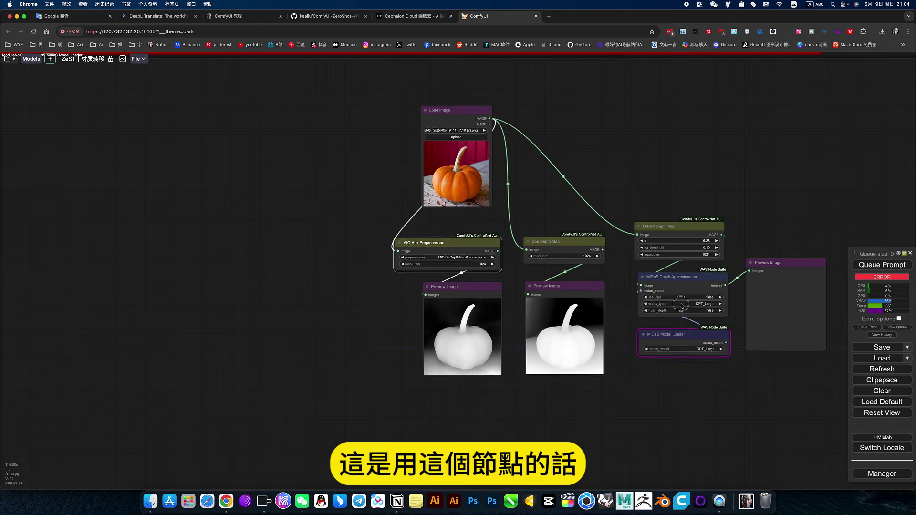
left_click_drag(681, 305, 583, 256)
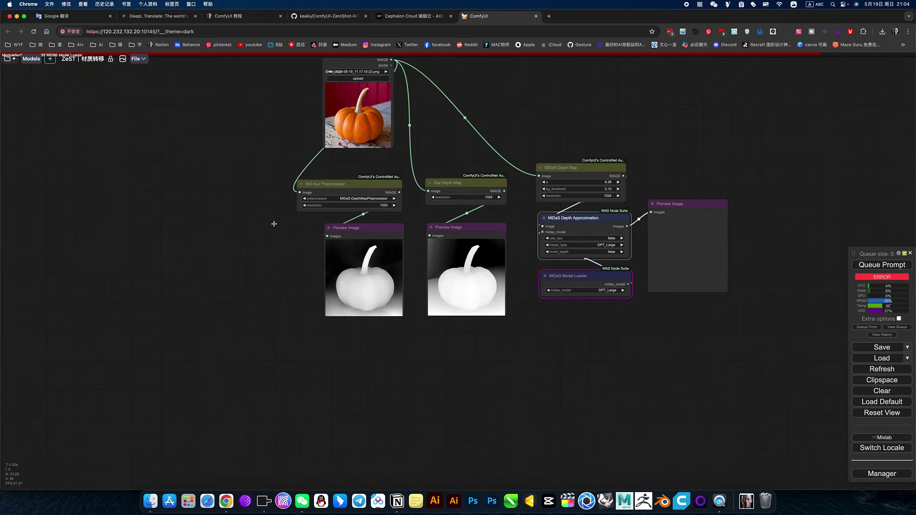
scroll(295, 200, "up", 10)
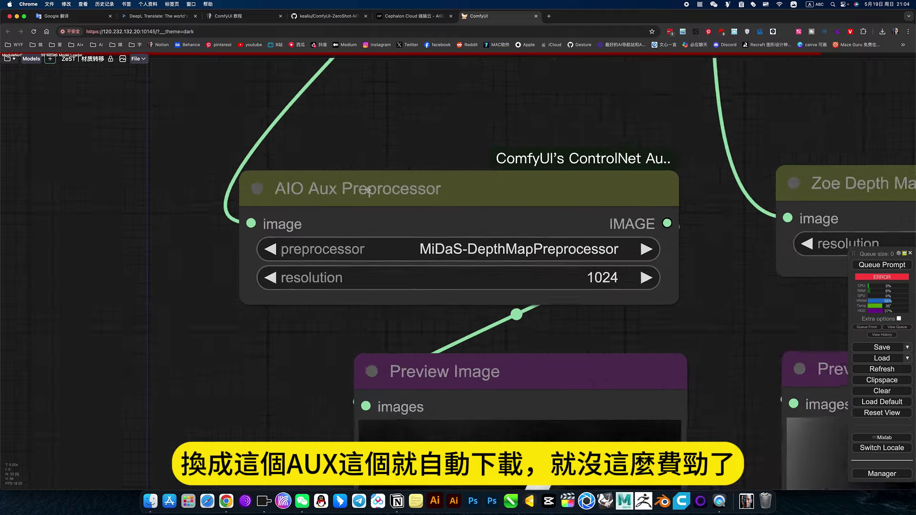
scroll(368, 190, "up", 1)
scroll(496, 274, "down", 12)
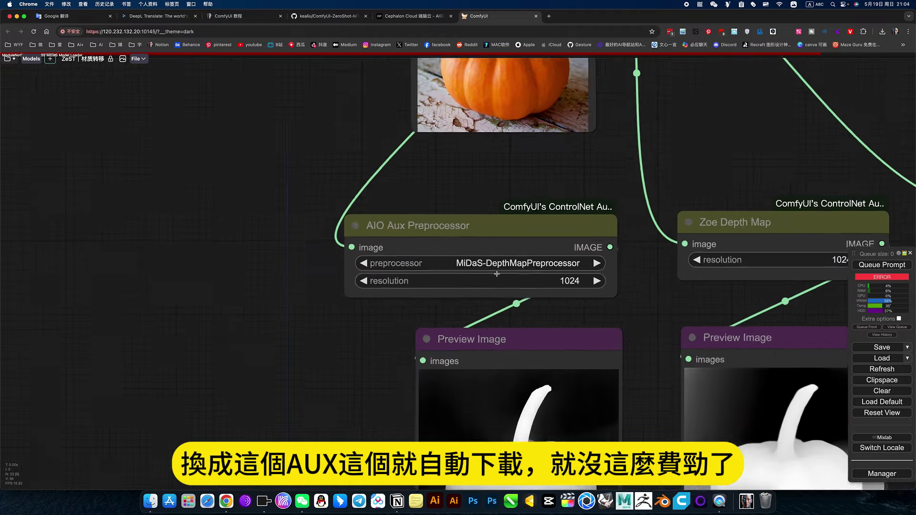
left_click_drag(378, 197, 361, 187)
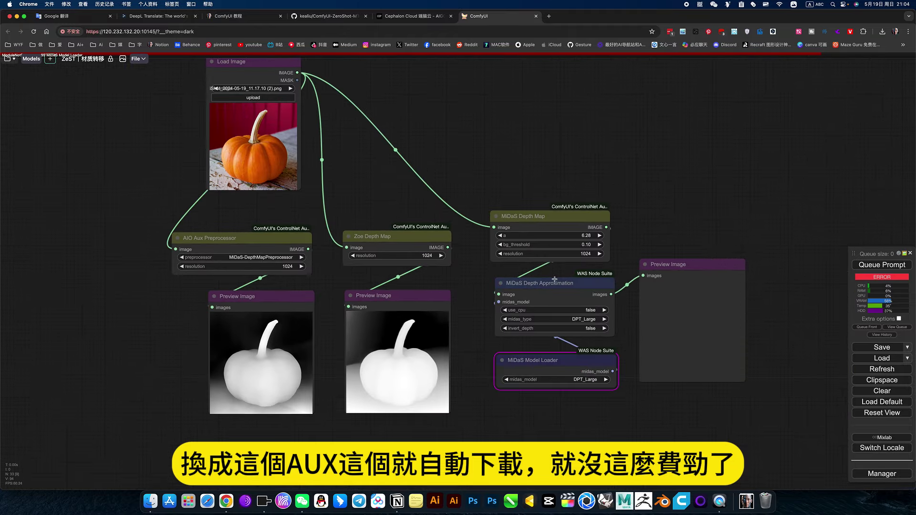
scroll(600, 267, "up", 3)
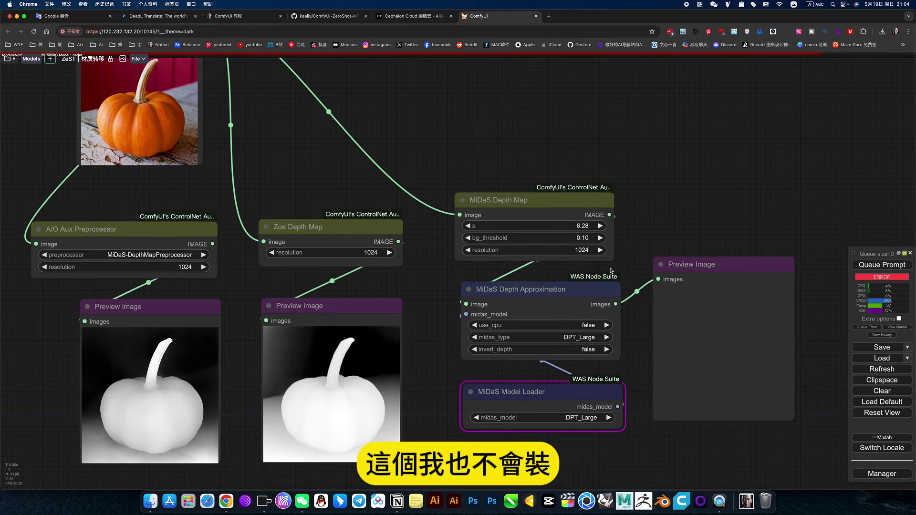
Step: Delete the MiDaS Depth Map, MiDaS Depth Approximation and MiDaS Model Loader nodes together with their Preview Image node
left_click_drag(627, 225, 592, 222)
left_click_drag(458, 155, 737, 433)
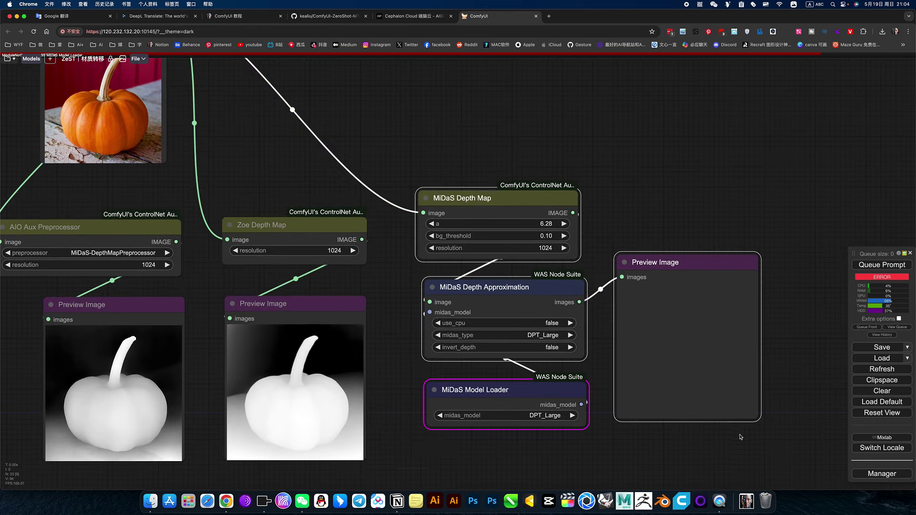
key("Delete")
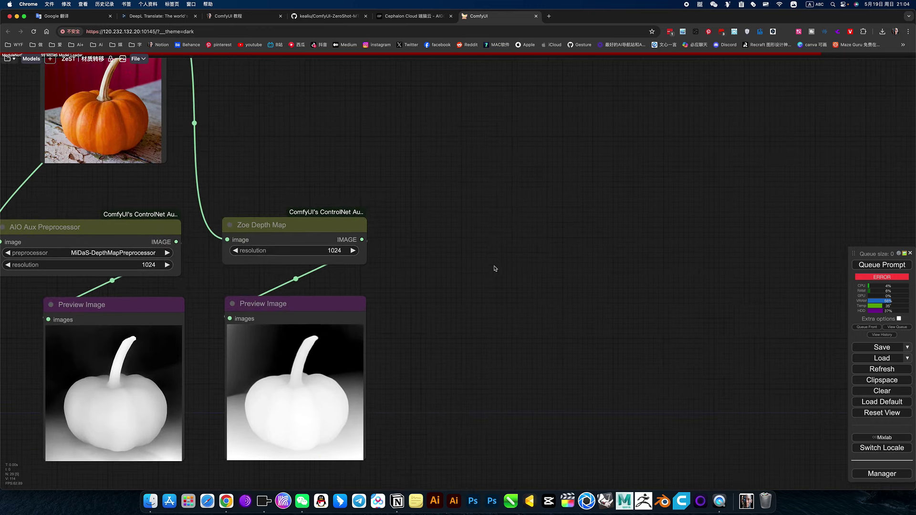
Step: Delete the Zoe Depth Map node and its Preview Image node from the depth-map comparison
left_click_drag(447, 261, 760, 253)
left_click_drag(722, 189, 653, 319)
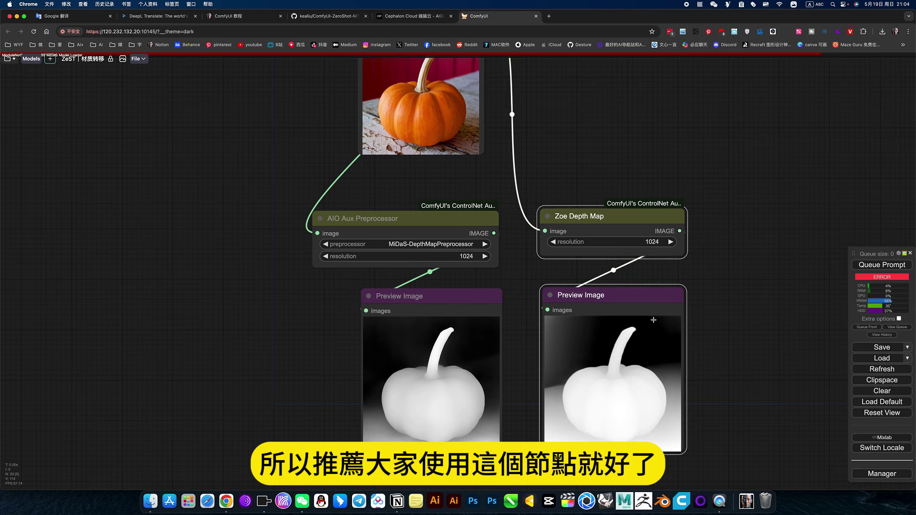
key("Delete")
Step: Delete the remaining comparison nodes: the pumpkin Load Image, AIO Aux Preprocessor and Preview Image
scroll(652, 320, "up", 3)
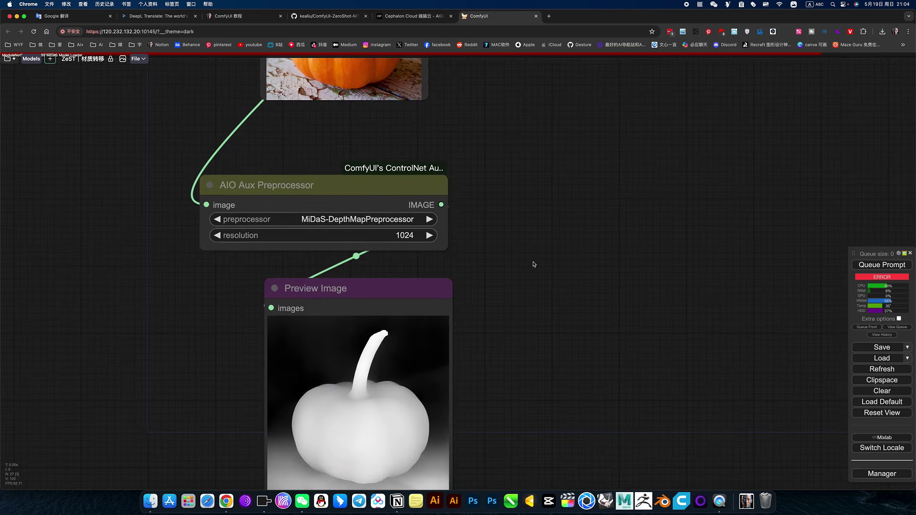
scroll(530, 262, "down", 5)
left_click_drag(549, 259, 607, 286)
left_click_drag(563, 159, 467, 380)
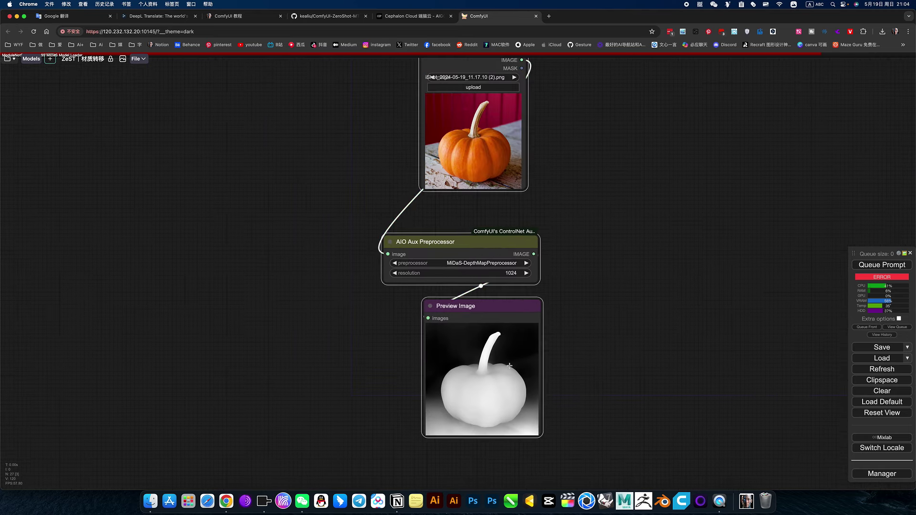
key("Delete")
Step: Return to the main ZeST material transfer workflow and examine the overall layout of its node groups
scroll(510, 253, "down", 6)
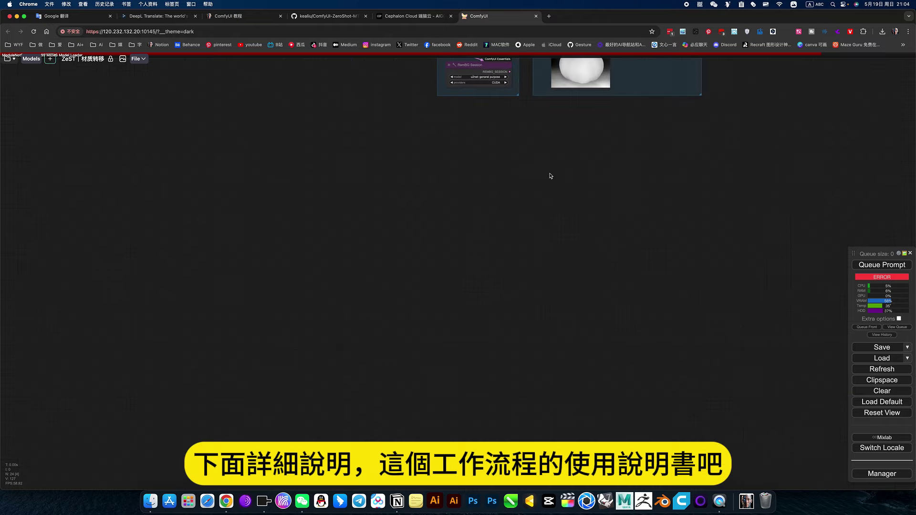
left_click_drag(522, 257, 484, 366)
left_click_drag(562, 285, 557, 360)
left_click_drag(679, 286, 599, 346)
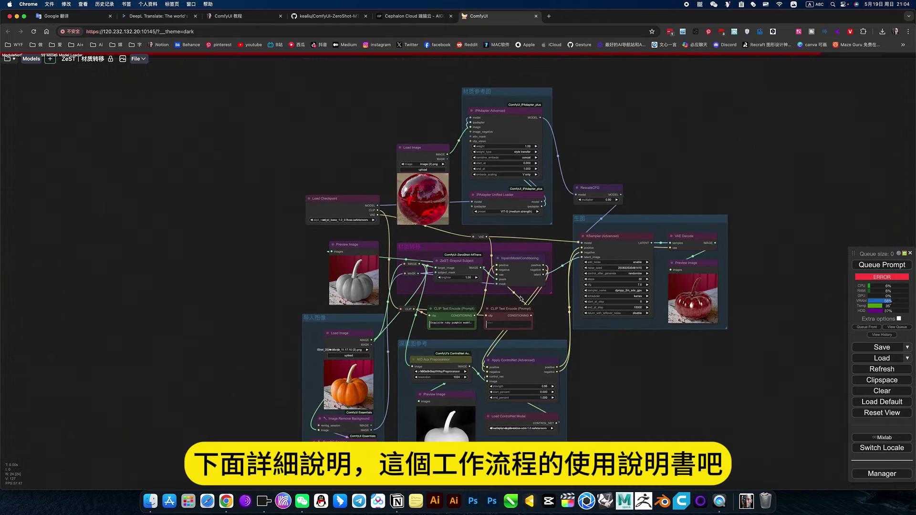
scroll(358, 287, "up", 8)
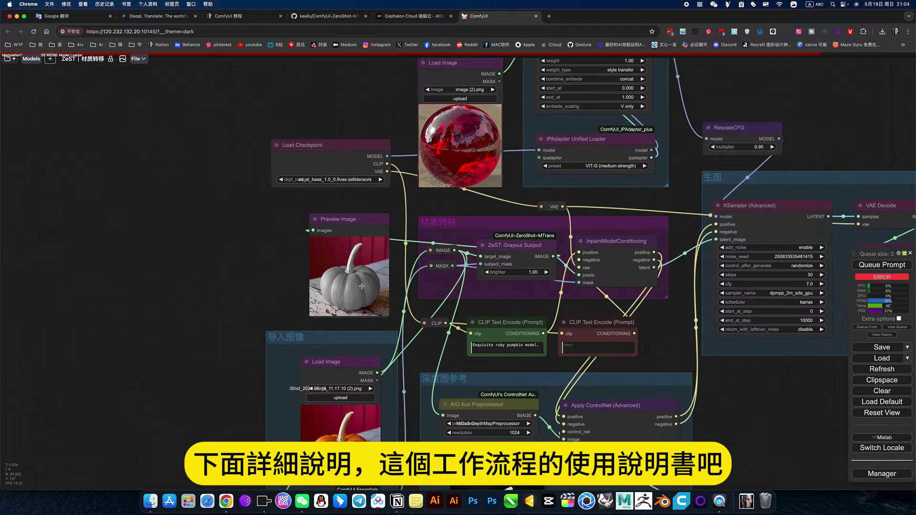
scroll(357, 287, "down", 6)
scroll(253, 280, "up", 8)
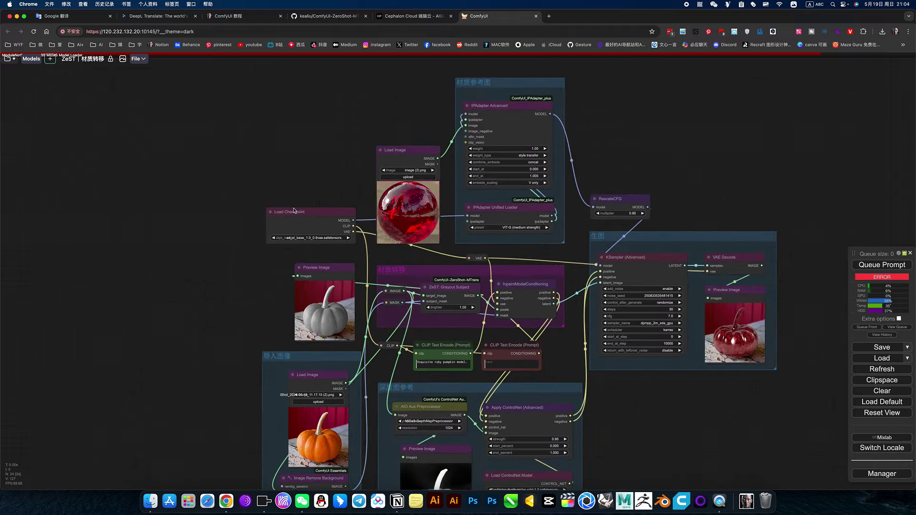
Step: Move the Load Checkpoint node away from the ruby image, widen it, and view its list of available checkpoints
scroll(301, 216, "up", 2)
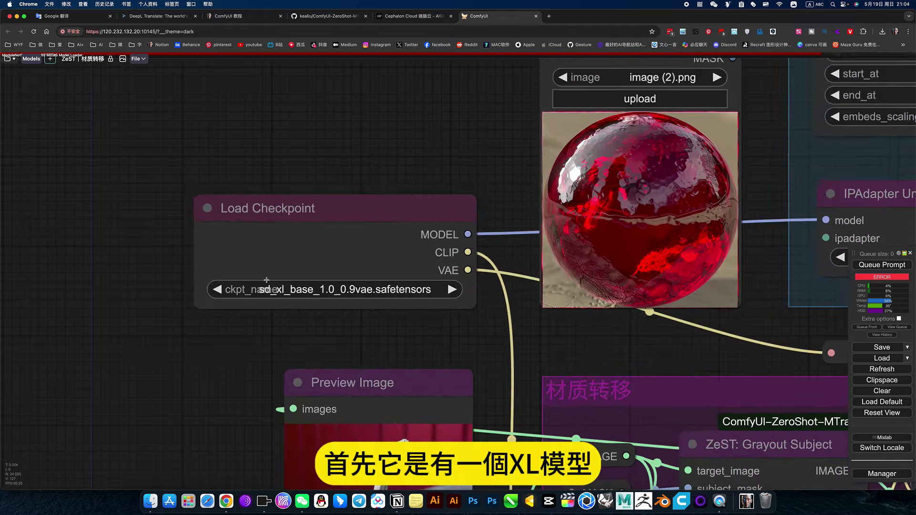
left_click_drag(313, 227, 247, 230)
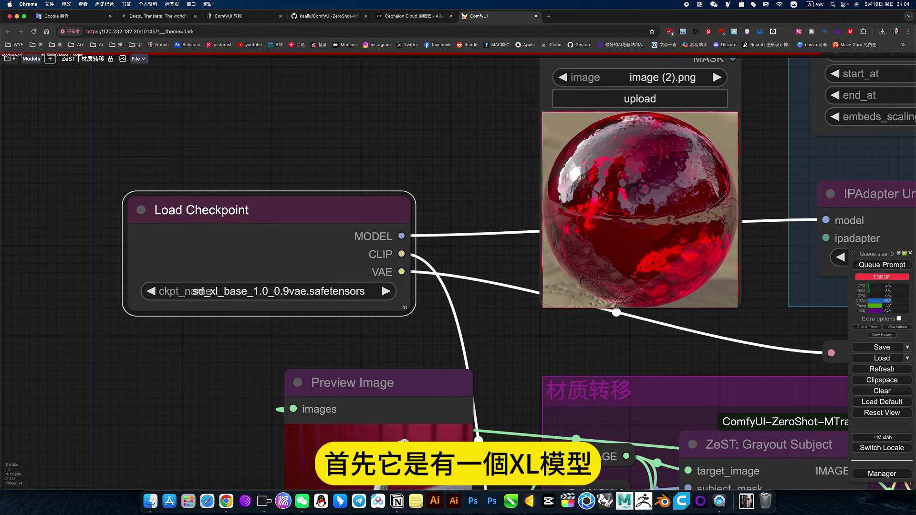
left_click_drag(404, 307, 429, 307)
left_click(252, 291)
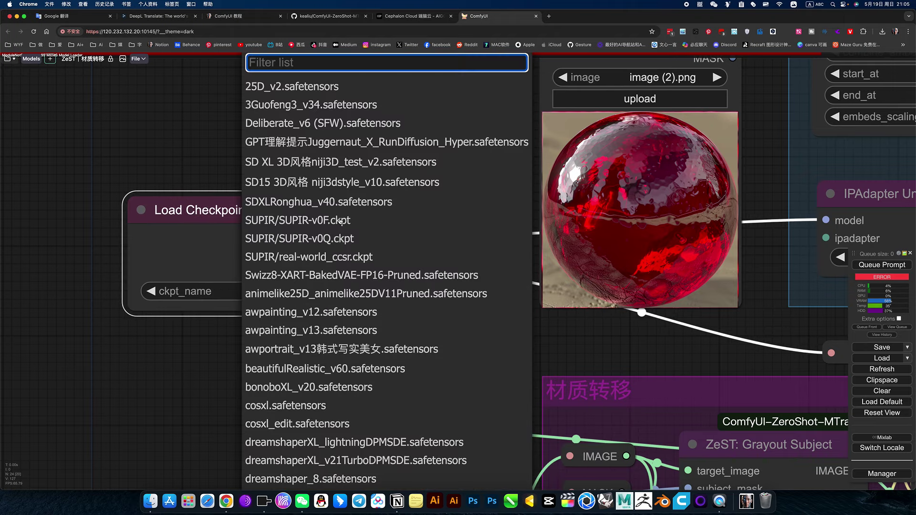
left_click(208, 96)
Step: Examine the ZeST: Grayout Subject node in the material transfer group
left_click_drag(432, 338, 312, 285)
scroll(382, 286, "down", 4)
left_click_drag(449, 285, 399, 211)
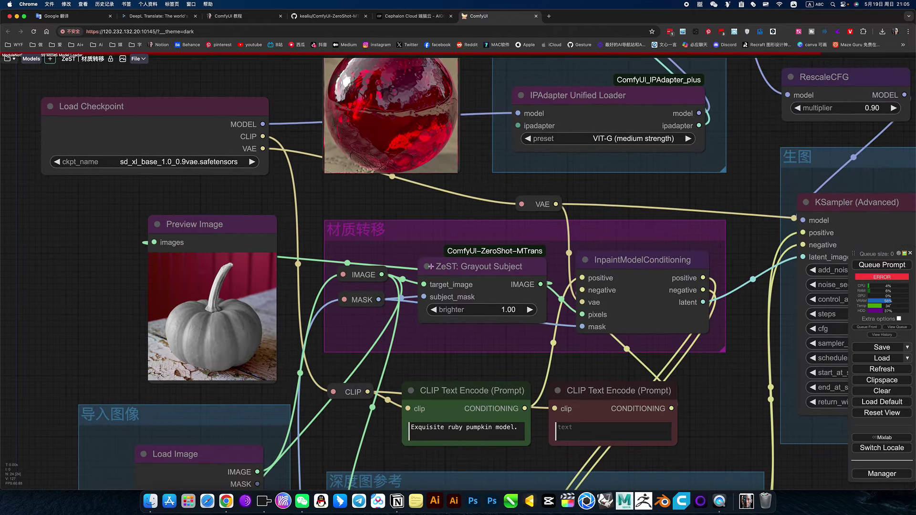
left_click(486, 266)
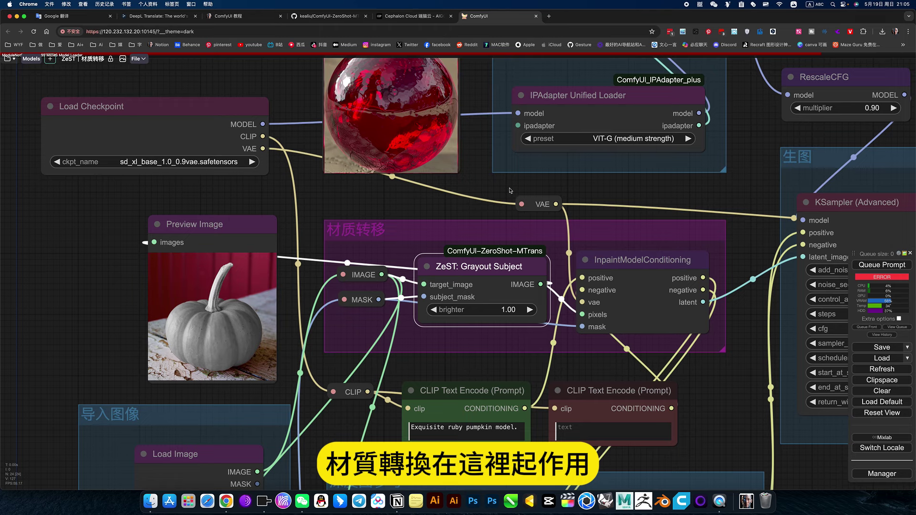
Step: Examine the IPAdapter Advanced and IPAdapter Unified Loader nodes in the material reference group, plus the RescaleCFG node
left_click_drag(501, 189, 453, 358)
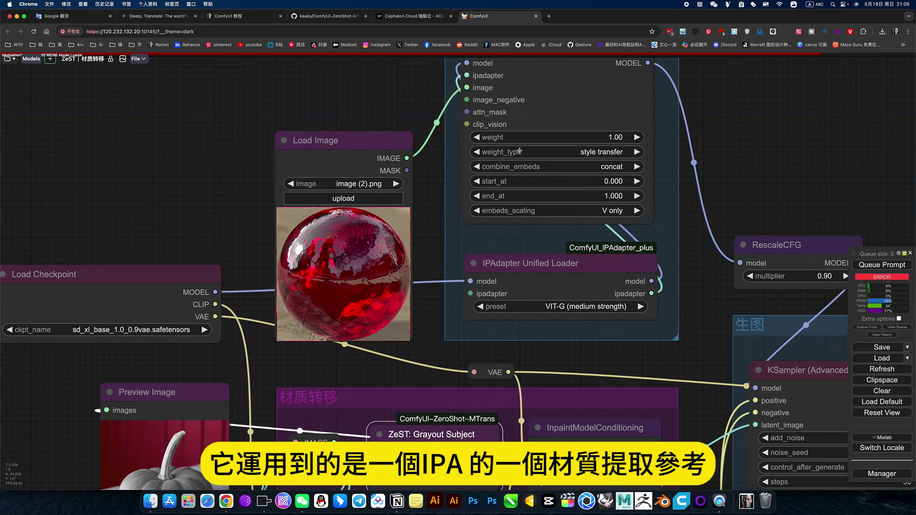
scroll(665, 221, "right", 5)
scroll(665, 221, "up", 3)
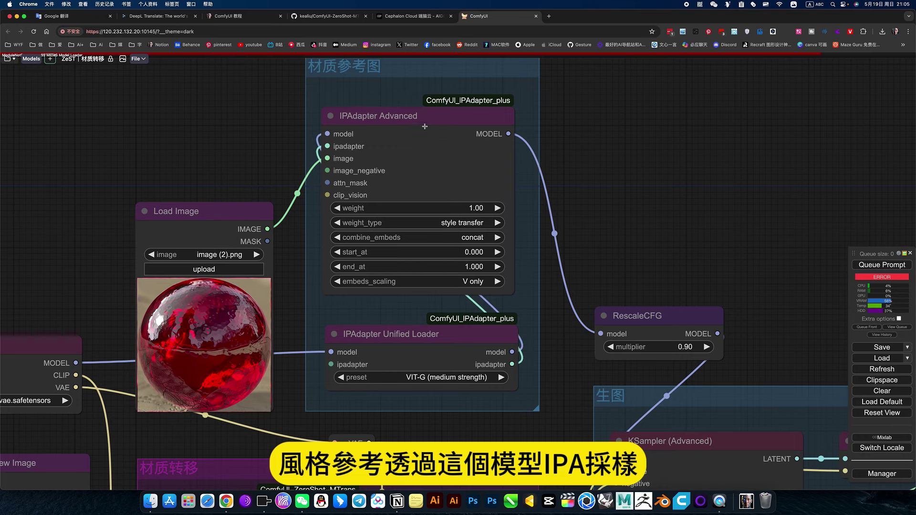
left_click(433, 335)
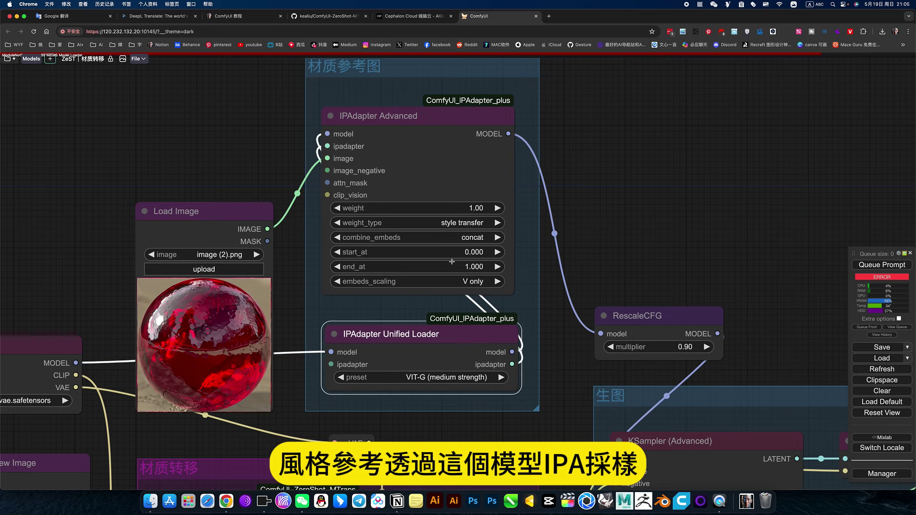
left_click(412, 108)
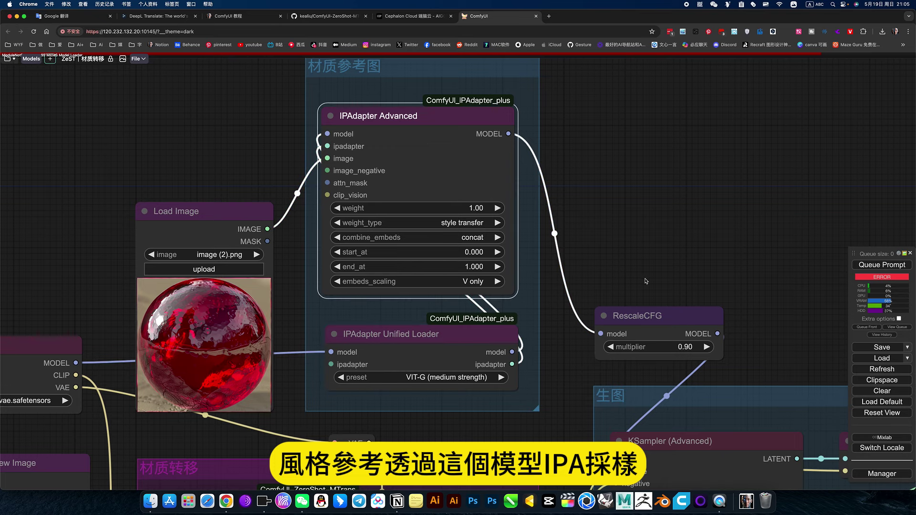
left_click_drag(645, 281, 572, 179)
left_click(558, 241)
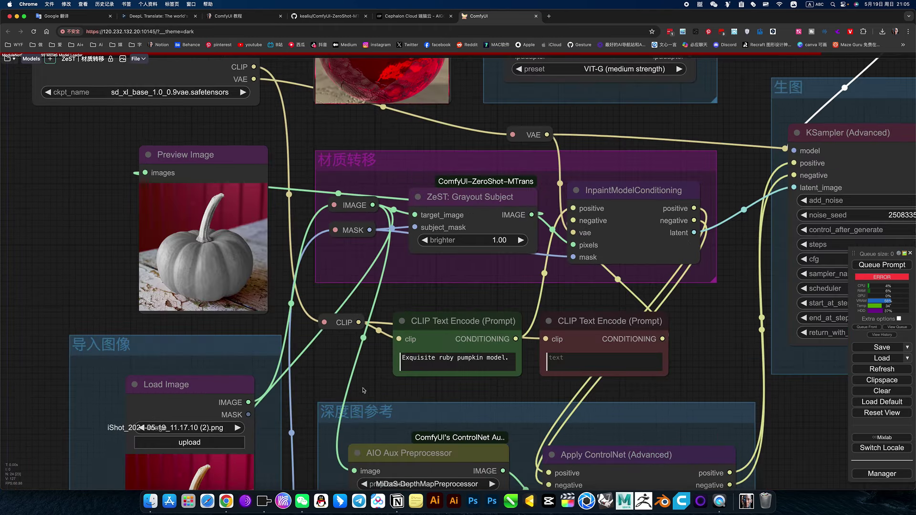
Step: Review the CLIP Text Encode prompt nodes and the InpaintModelConditioning node with its connections
left_click_drag(363, 390, 387, 367)
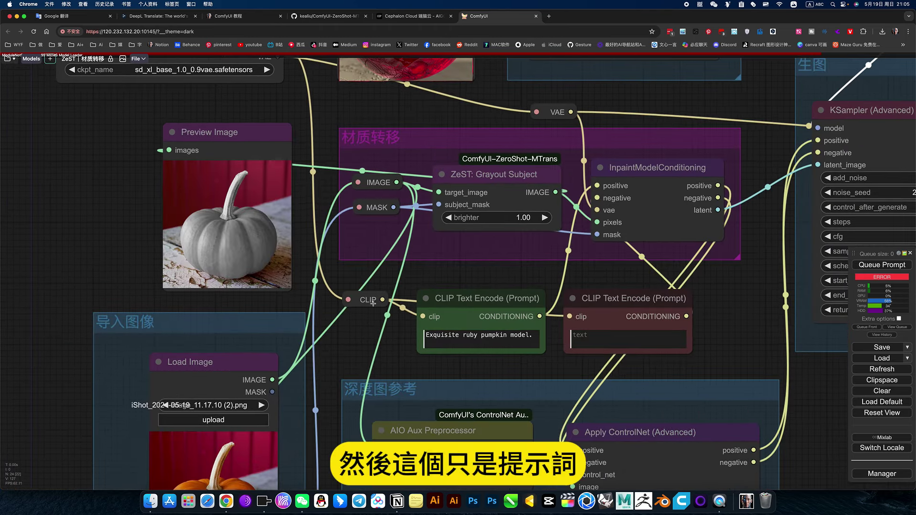
left_click(652, 168)
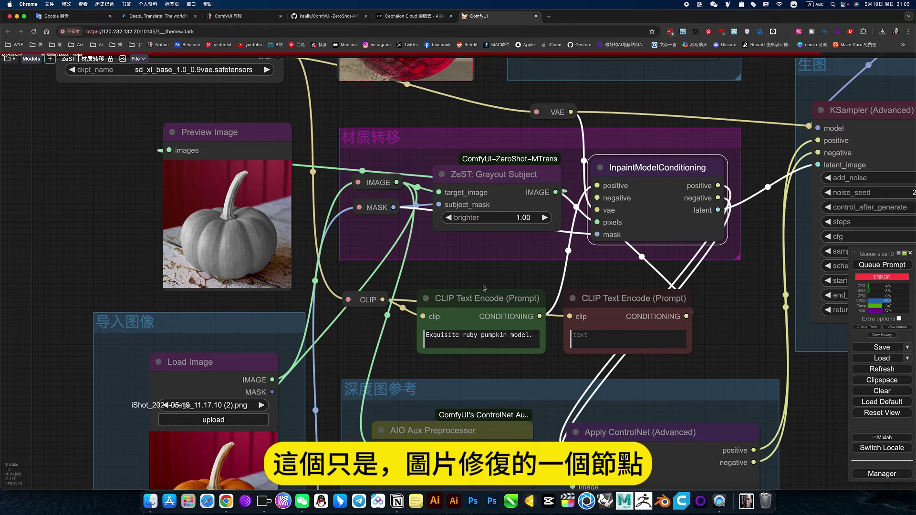
left_click_drag(493, 275, 543, 198)
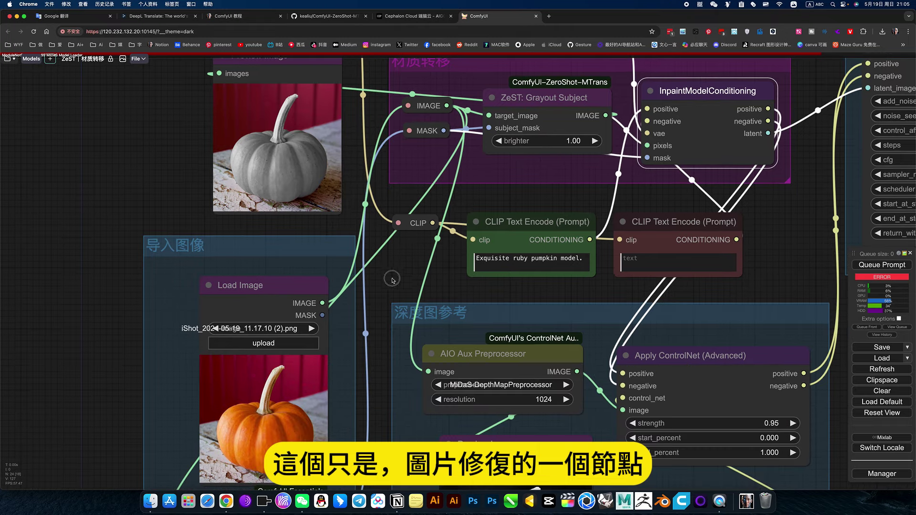
Step: Inspect the image import group, including the Load Image, Image Remove Background and RemBG Session nodes
left_click_drag(392, 279, 491, 205)
left_click_drag(189, 386, 239, 281)
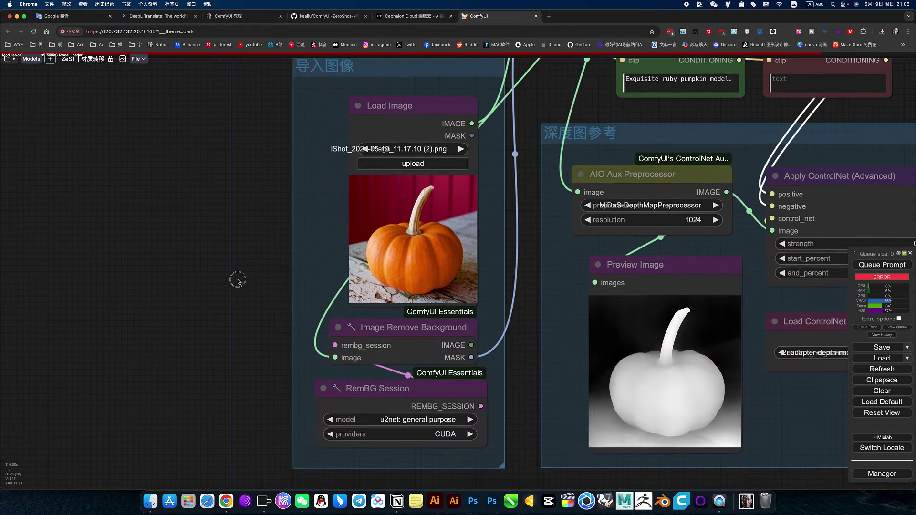
scroll(407, 238, "down", 2)
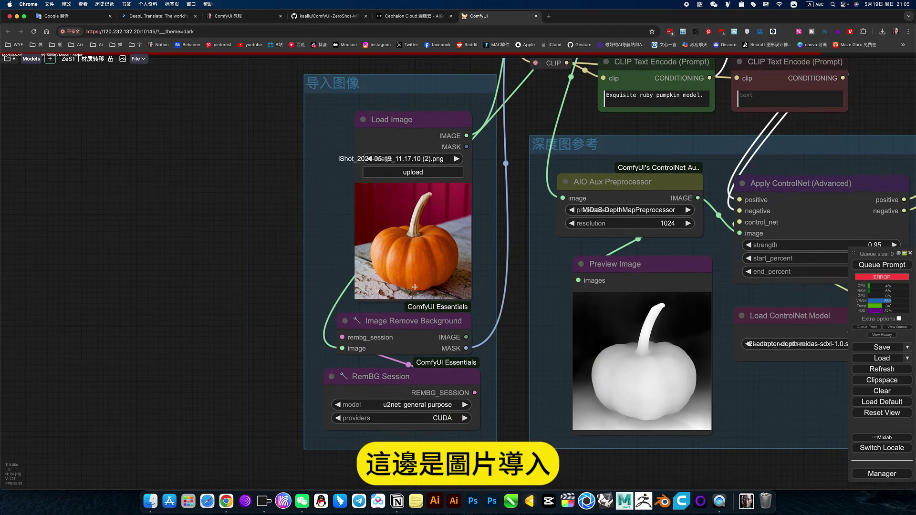
left_click(431, 330)
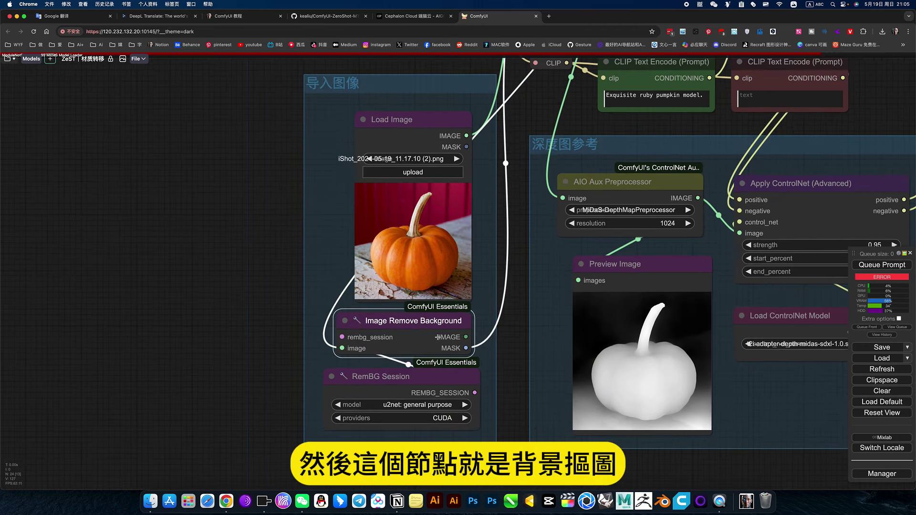
left_click(424, 382)
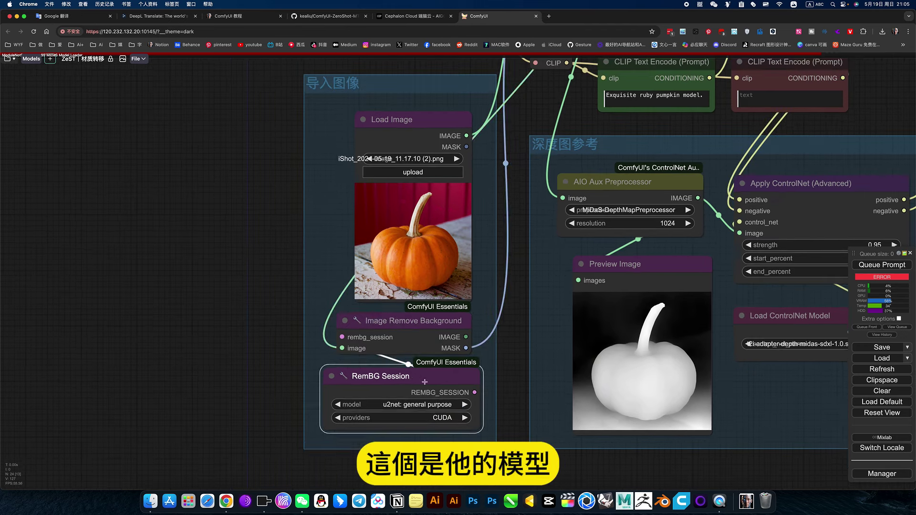
Step: Attach a Preview Image node to the IMAGE output of Image Remove Background, place it beside the import group, and queue the prompt
left_click_drag(506, 347, 443, 450)
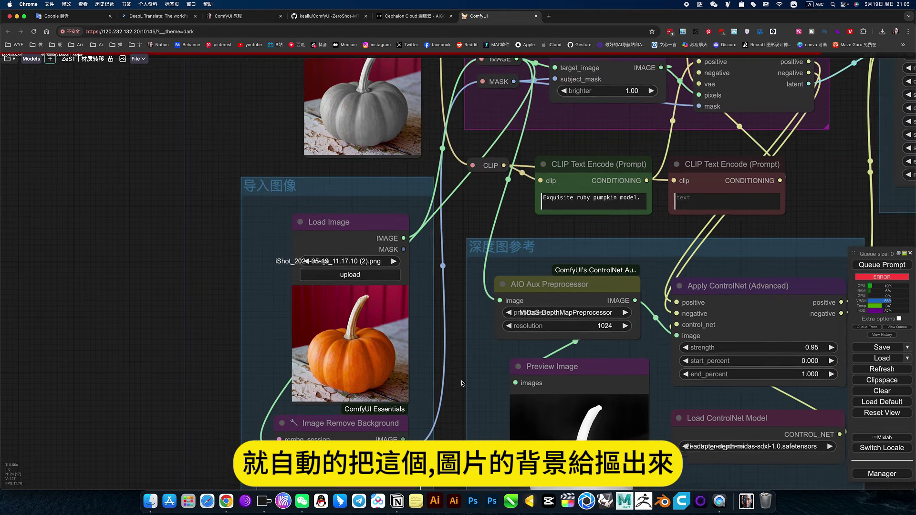
scroll(444, 258, "down", 1)
scroll(443, 258, "down", 2)
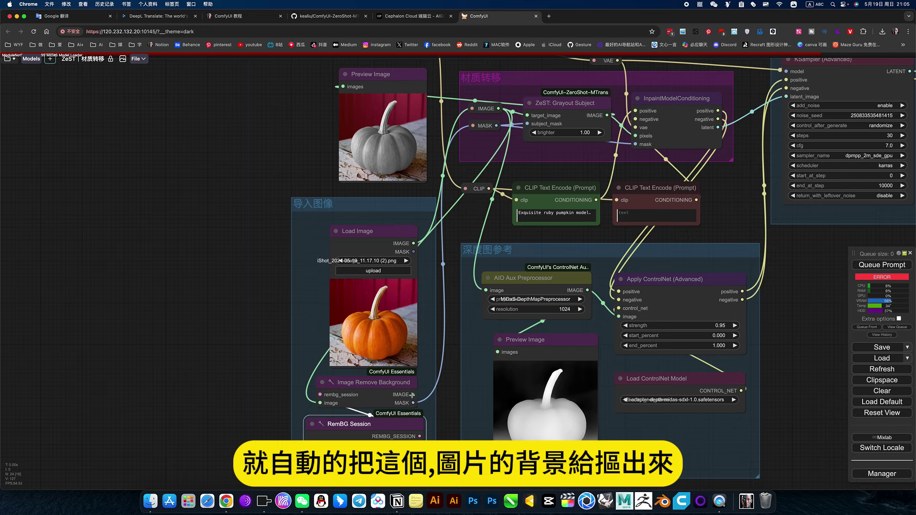
left_click_drag(412, 395, 204, 293)
left_click(242, 362)
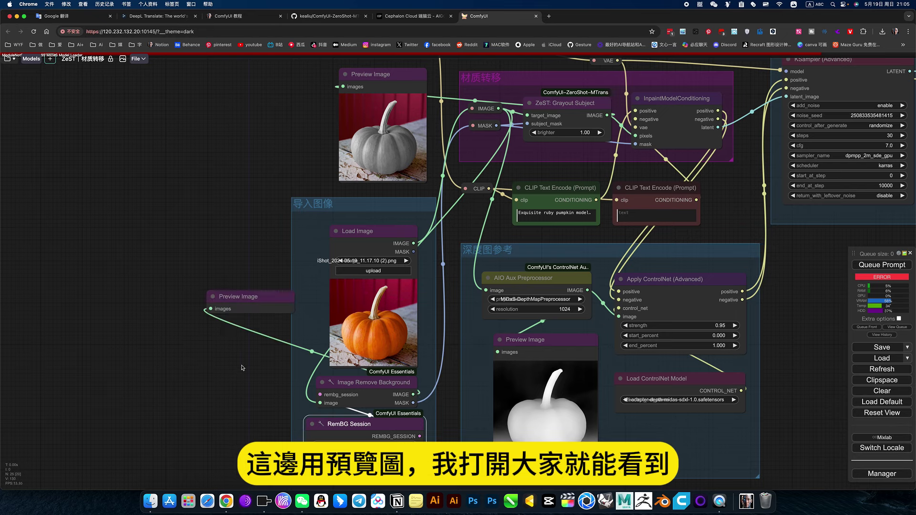
left_click_drag(275, 314, 234, 307)
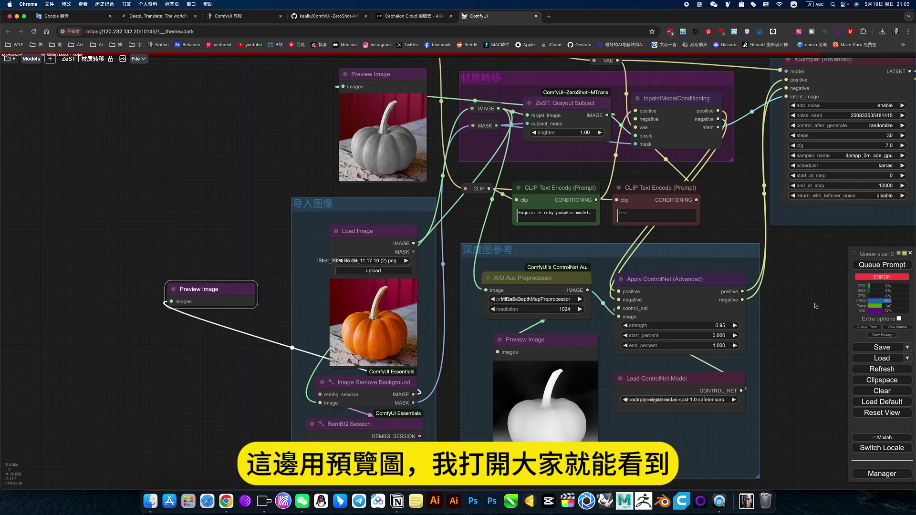
left_click_drag(815, 303, 692, 305)
left_click(879, 265)
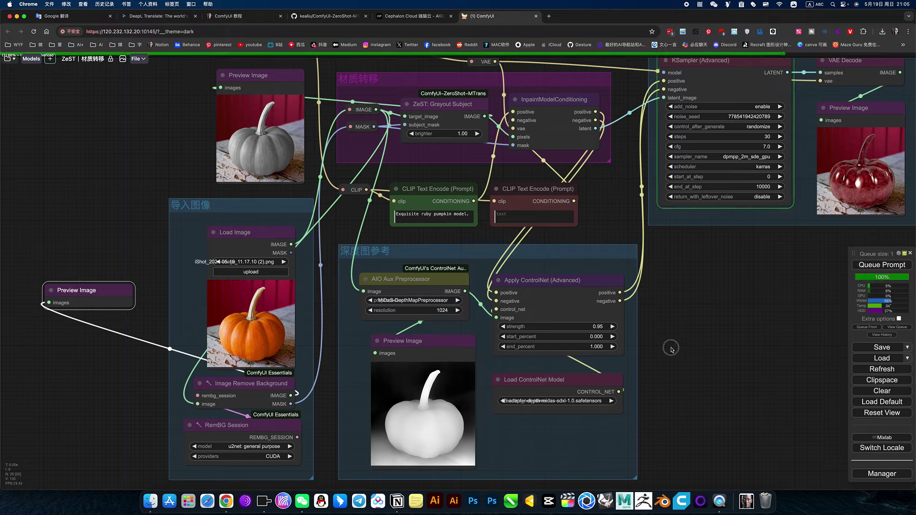
Step: Examine the AIO Aux Preprocessor's preprocessor and resolution settings in the depth reference group
left_click_drag(671, 347, 771, 304)
scroll(532, 274, "up", 4)
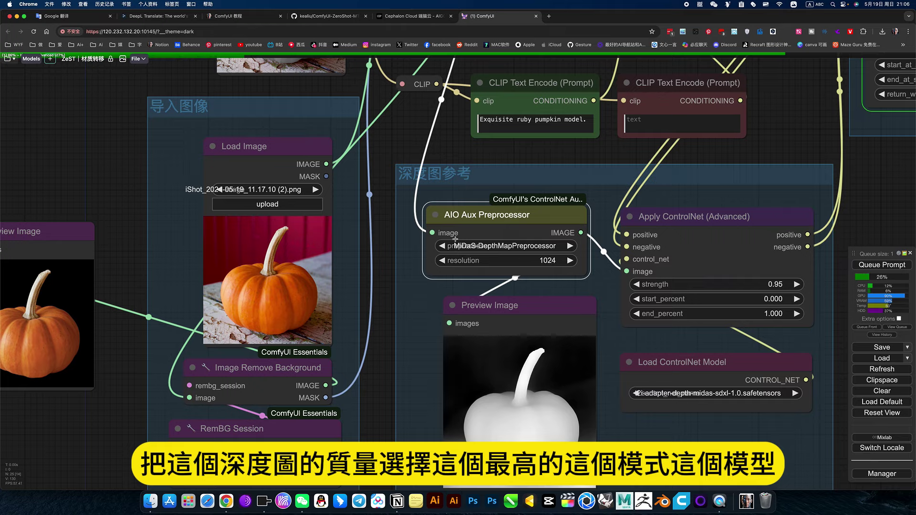
scroll(454, 239, "up", 10)
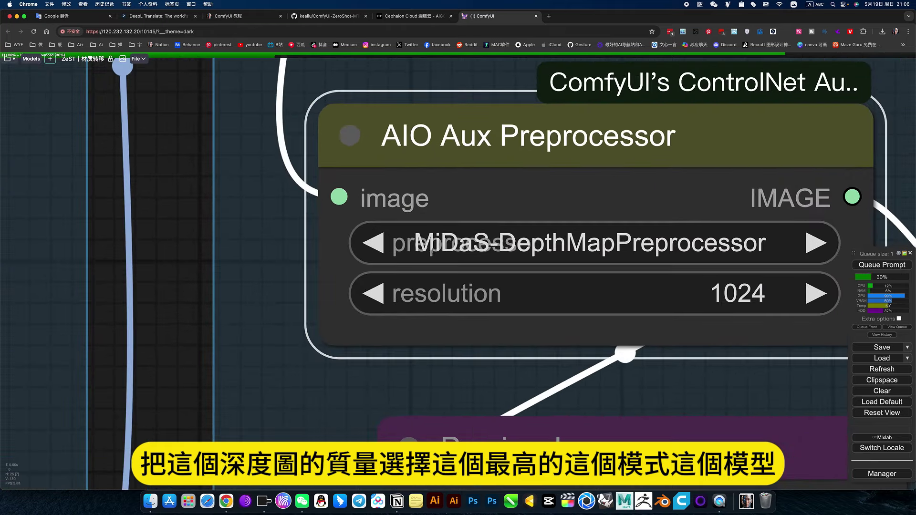
scroll(441, 246, "down", 10)
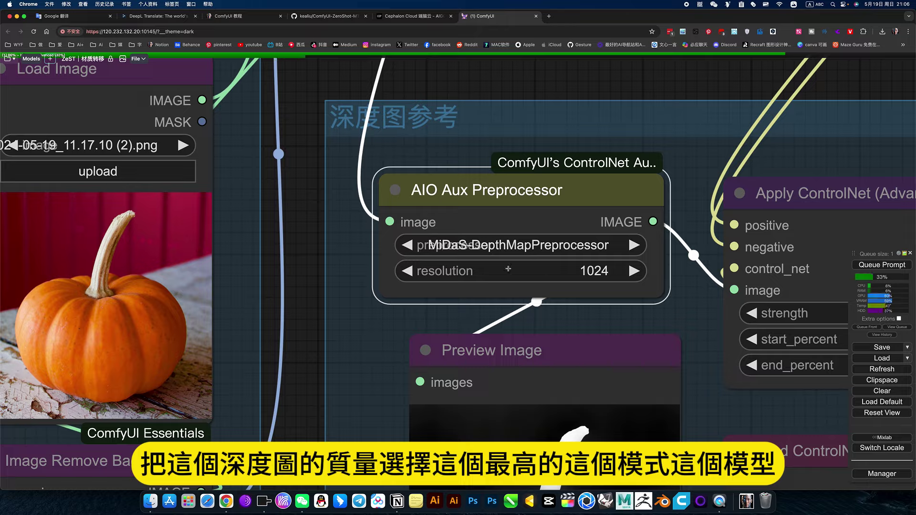
scroll(591, 277, "down", 5)
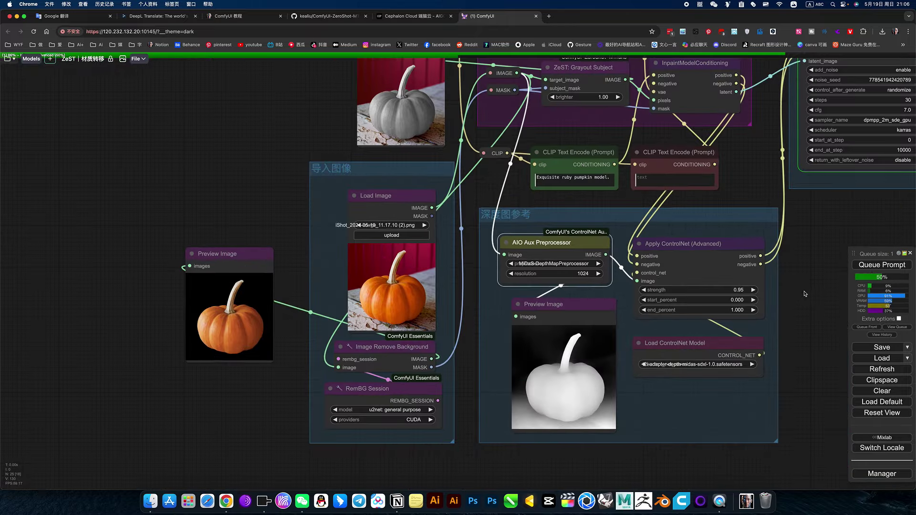
Step: Inspect the background-removed pumpkin in the Preview Image node beside the image import group
left_click_drag(231, 393, 401, 406)
scroll(400, 406, "up", 5)
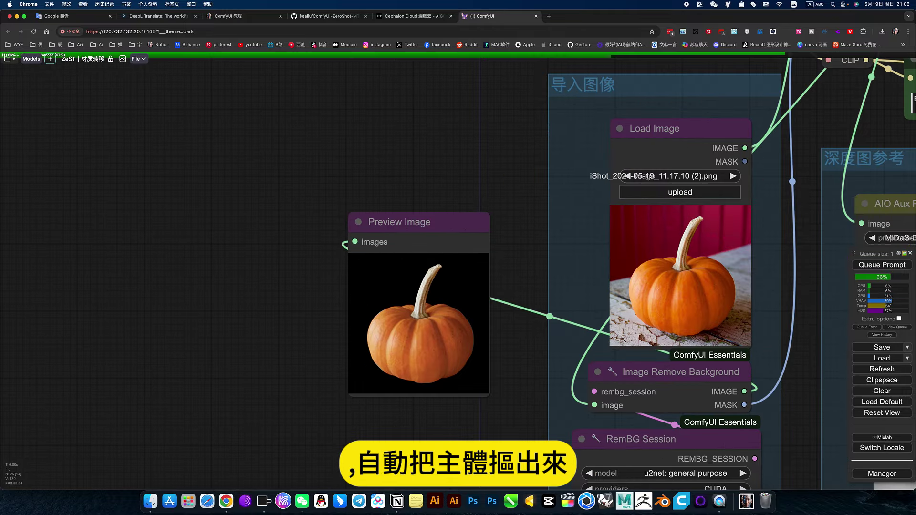
scroll(361, 415, "down", 5)
left_click_drag(360, 414, 244, 390)
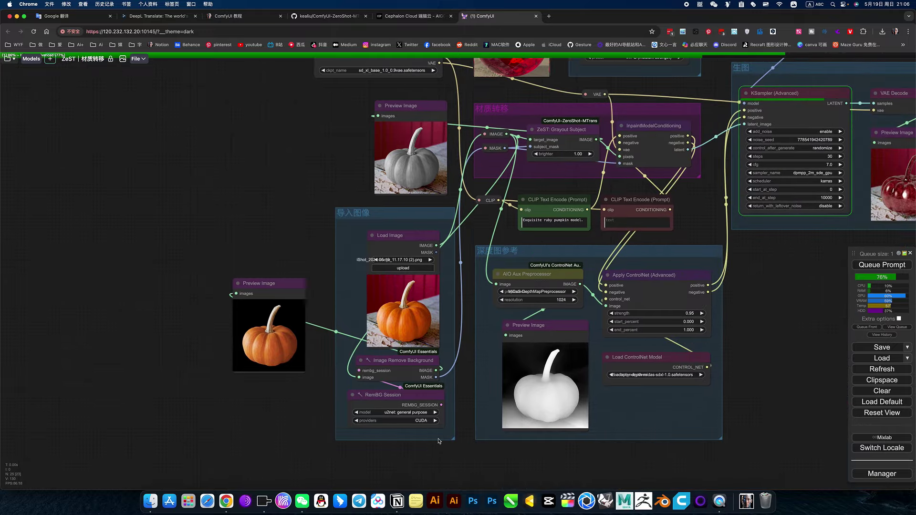
Step: Try the ROCM and CPU providers in the RemBG Session node, and set the provider back to CUDA
scroll(435, 441, "up", 12)
left_click(410, 394)
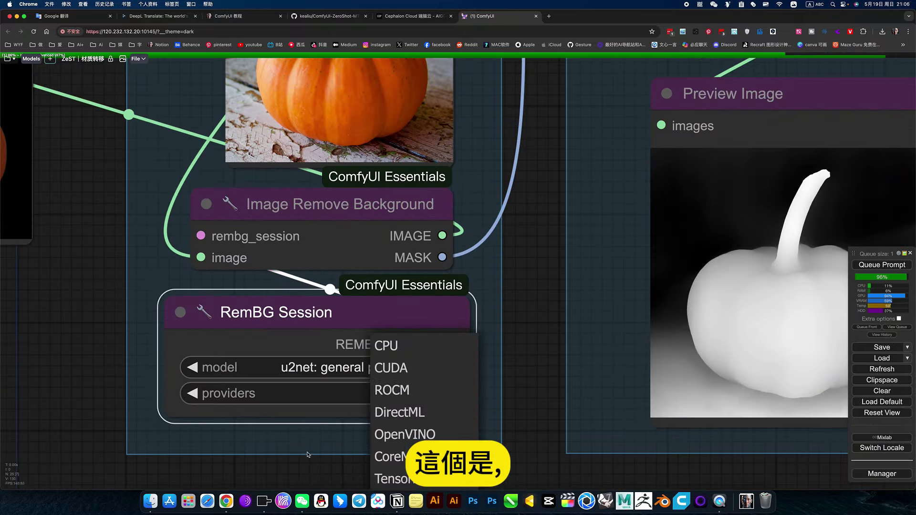
left_click(395, 375)
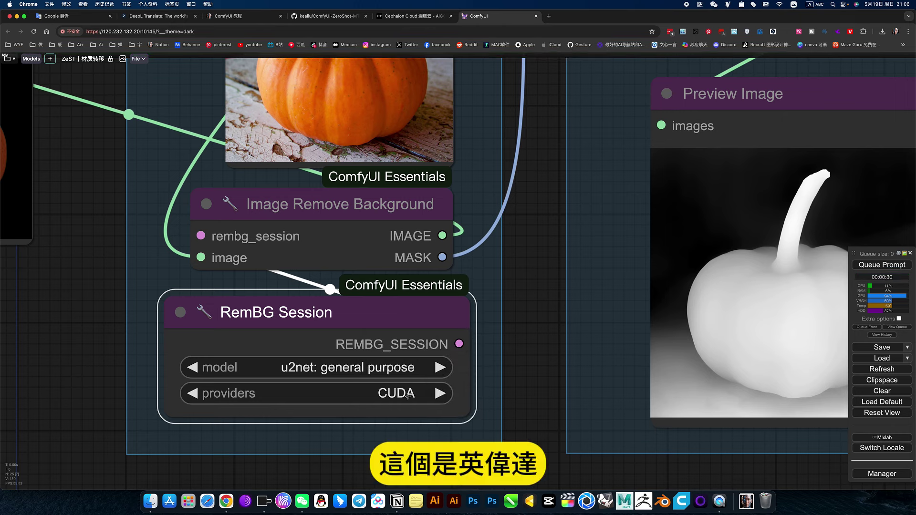
left_click(407, 396)
left_click(404, 395)
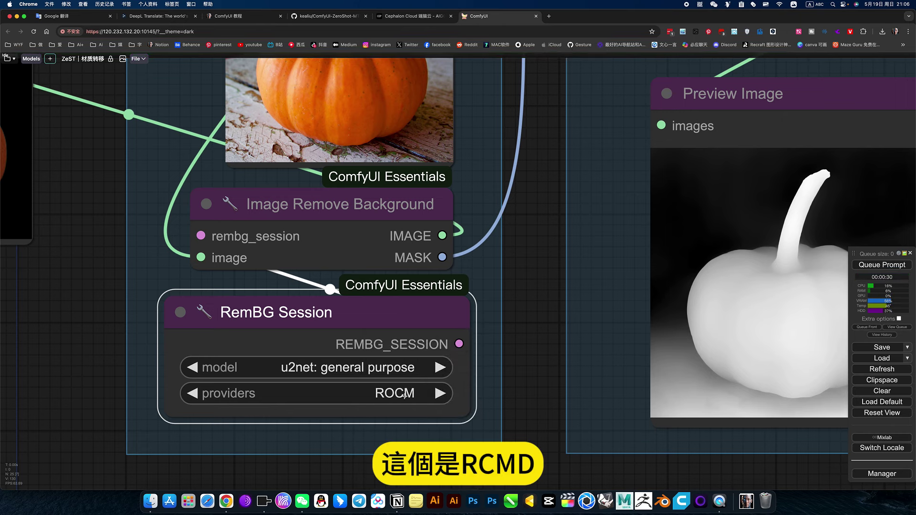
left_click(404, 395)
left_click(390, 346)
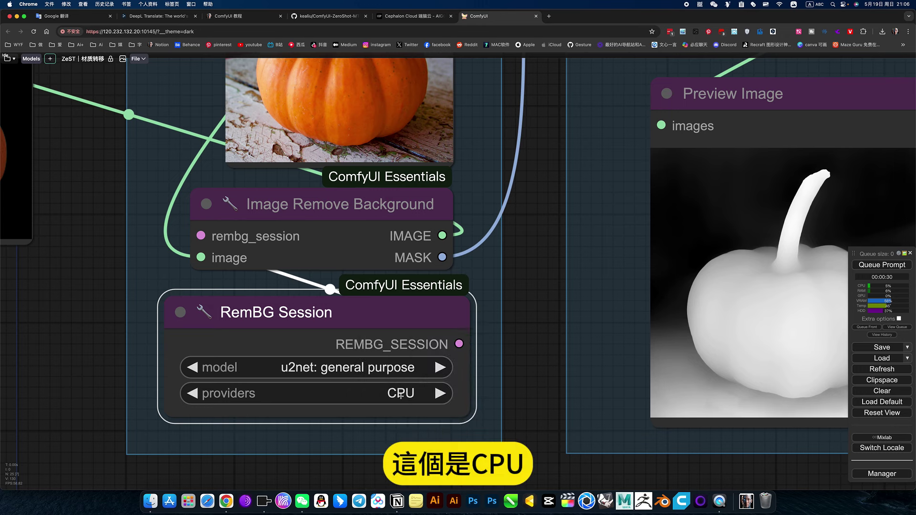
left_click(400, 395)
left_click(381, 367)
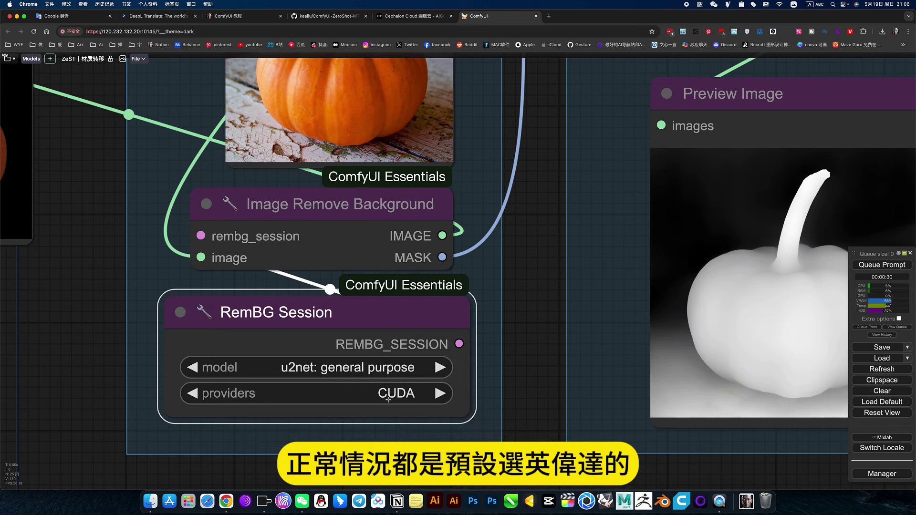
Step: Survey the workflow's material reference, material transfer and depth reference groups and how they connect
scroll(535, 402, "down", 12)
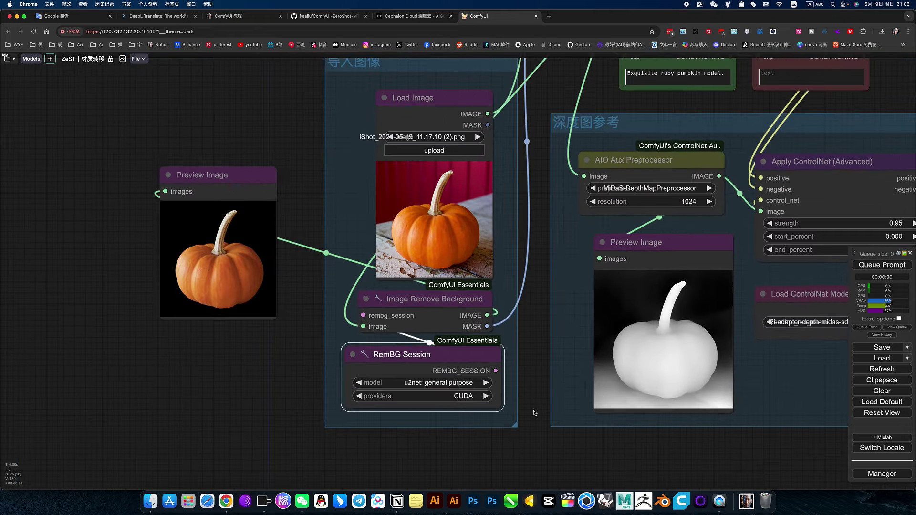
scroll(699, 392, "down", 8)
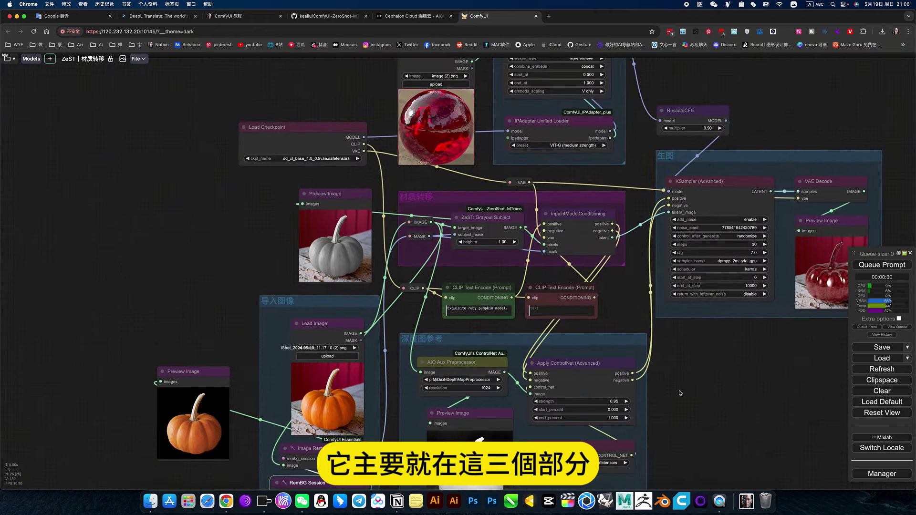
left_click_drag(698, 390, 671, 392)
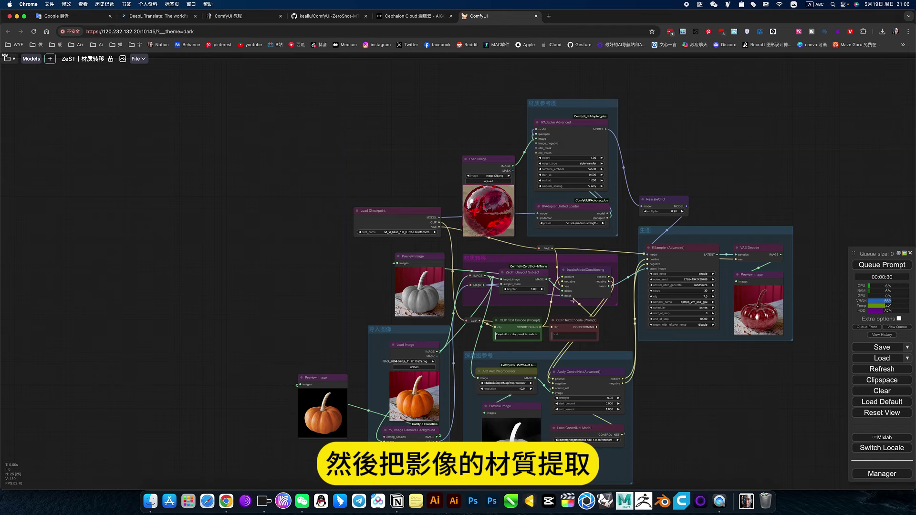
scroll(525, 283, "up", 7)
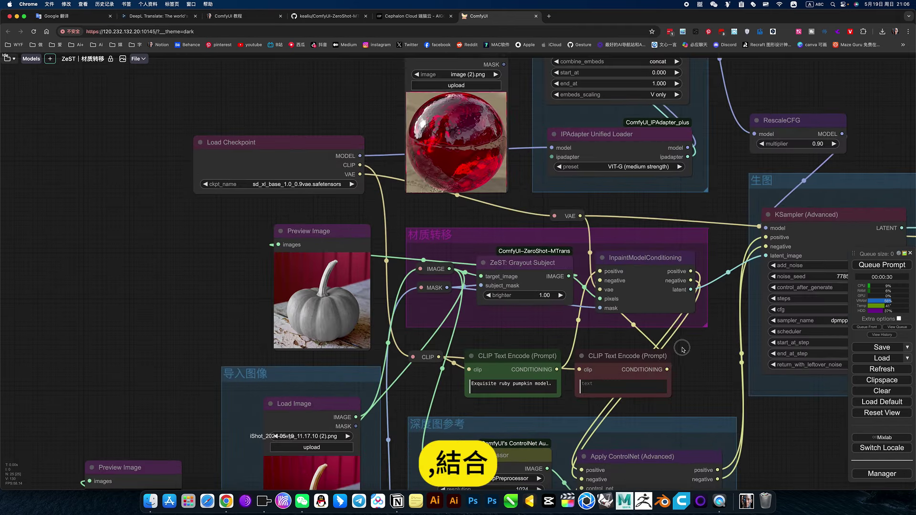
left_click_drag(682, 348, 673, 304)
scroll(693, 339, "down", 1)
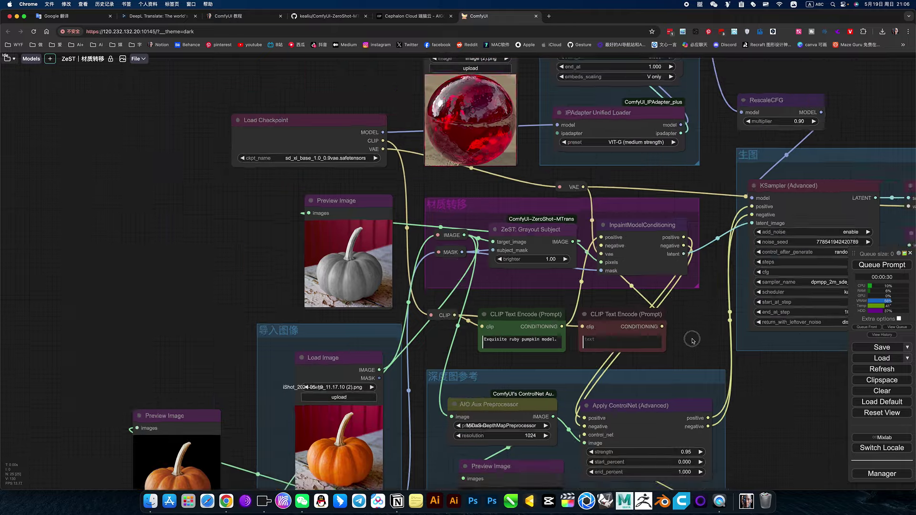
Step: Follow the pumpkin image from the import group and its cut-out preview through the depth reference group to the image generation group
left_click_drag(689, 343, 616, 176)
scroll(615, 176, "up", 7)
scroll(520, 358, "down", 2)
scroll(520, 357, "down", 5)
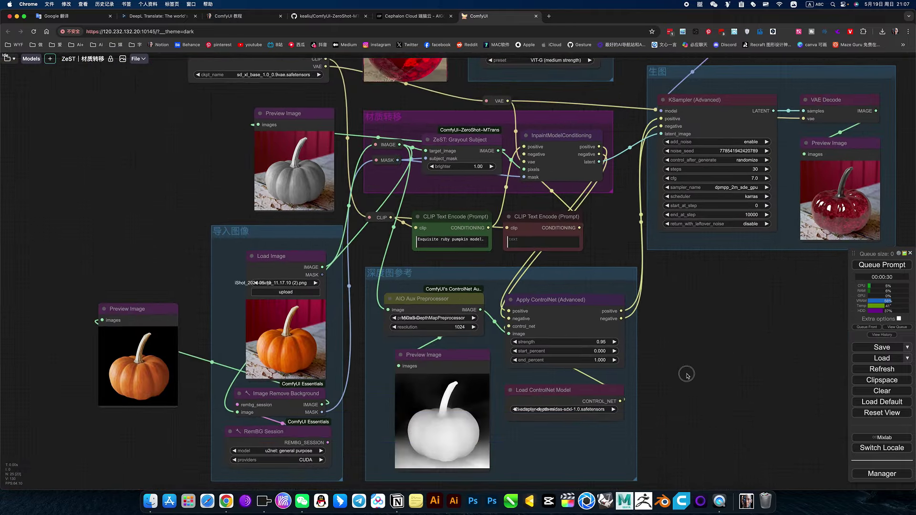
left_click_drag(687, 374, 741, 468)
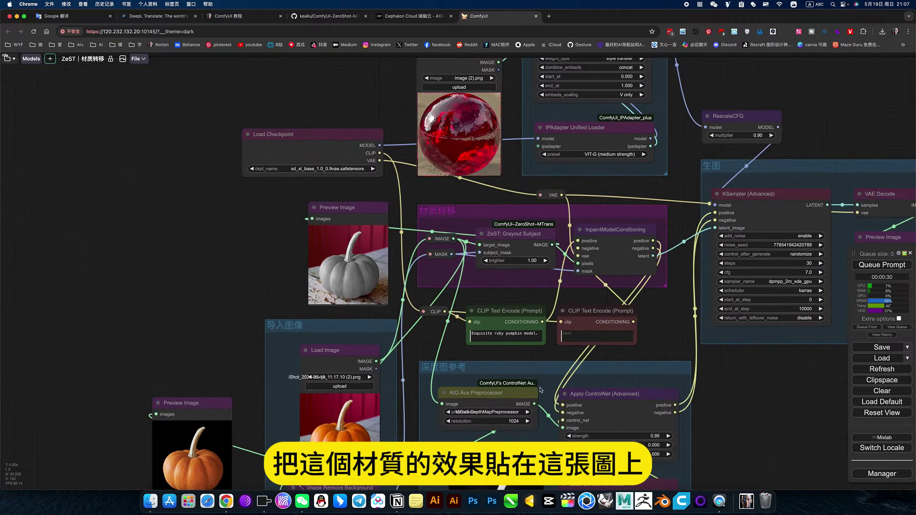
left_click_drag(258, 292, 371, 170)
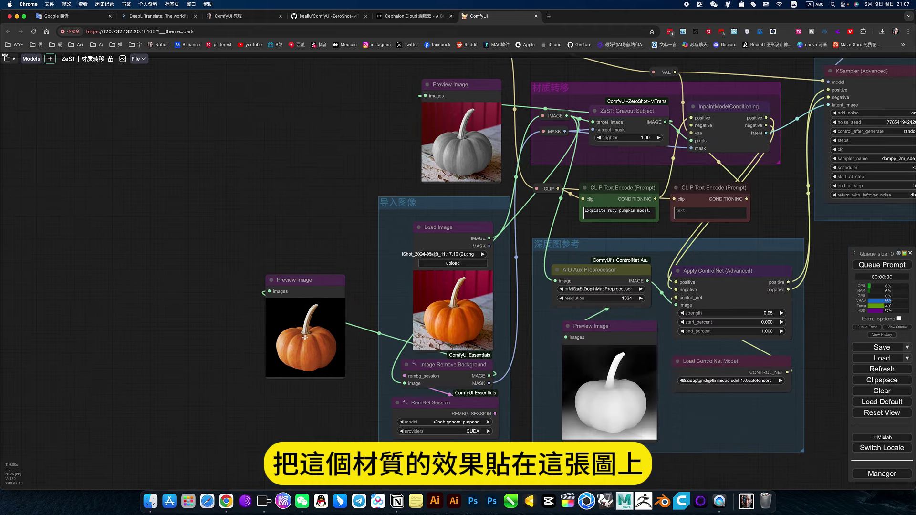
left_click_drag(313, 227, 138, 290)
left_click_drag(748, 362, 550, 442)
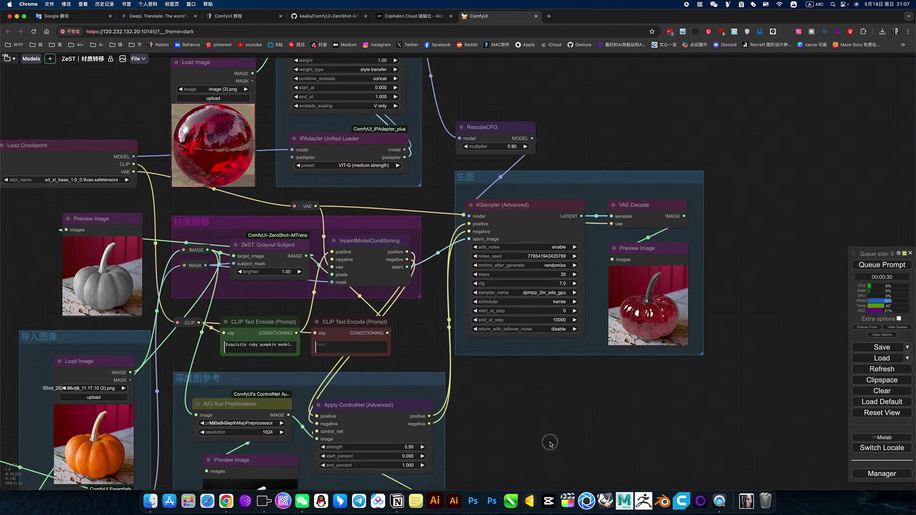
Step: Inspect the generated ruby pumpkin in the output preview and queue another generation with control_after_generate on randomize
scroll(640, 291, "up", 7)
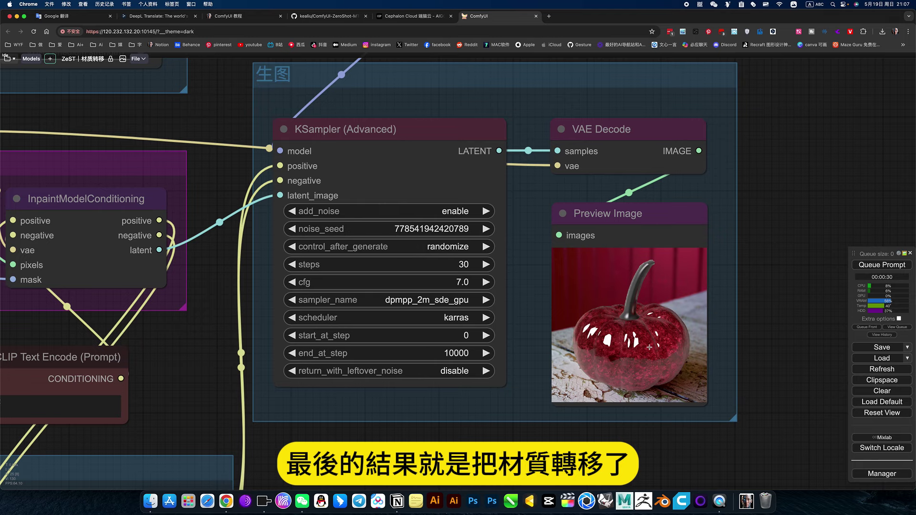
scroll(649, 348, "down", 7)
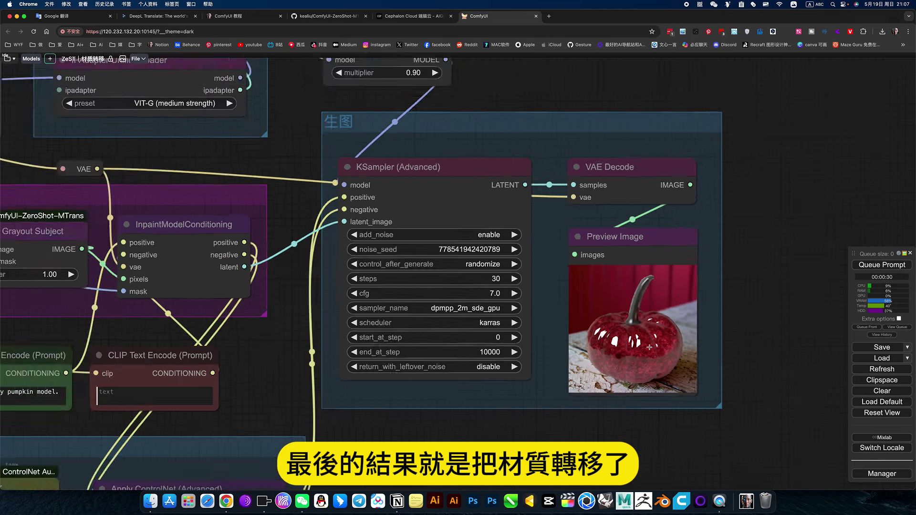
left_click_drag(736, 398, 826, 351)
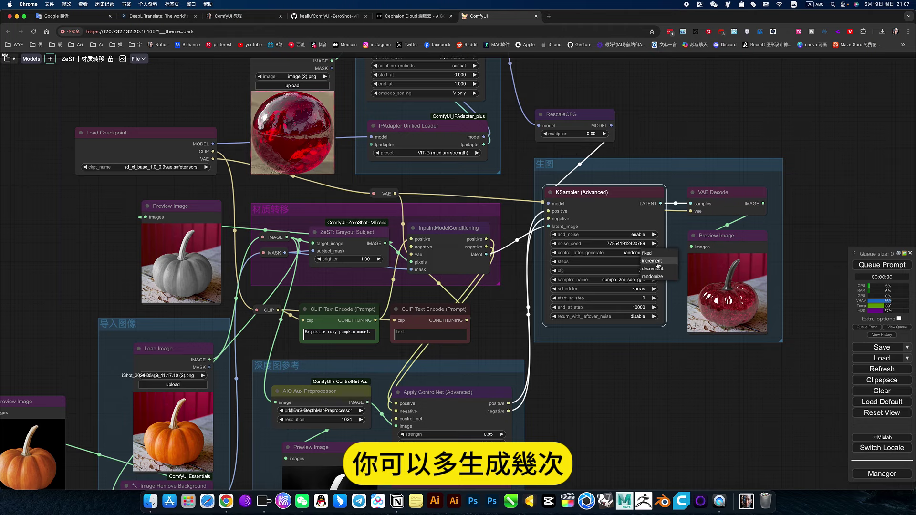
left_click(856, 266)
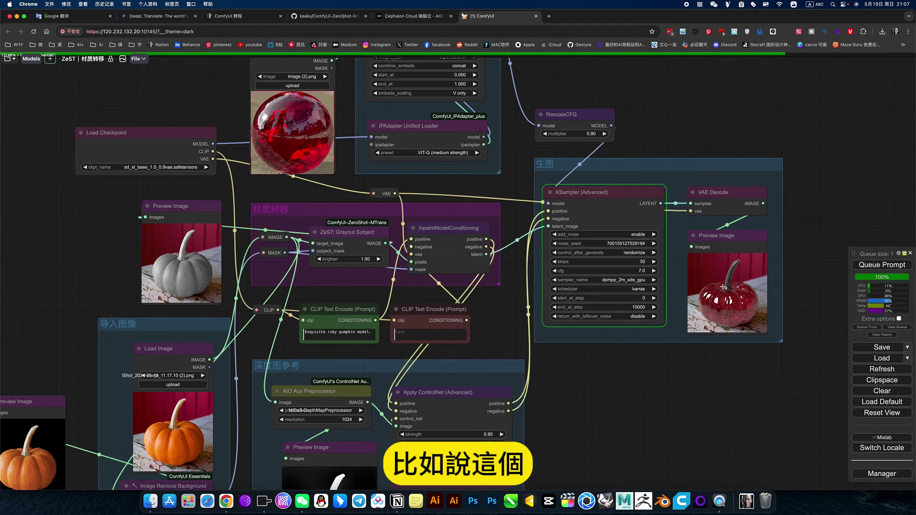
Step: Examine the stem of the generated pumpkin up close in the output Preview Image node
scroll(737, 284, "up", 9)
scroll(741, 287, "up", 5)
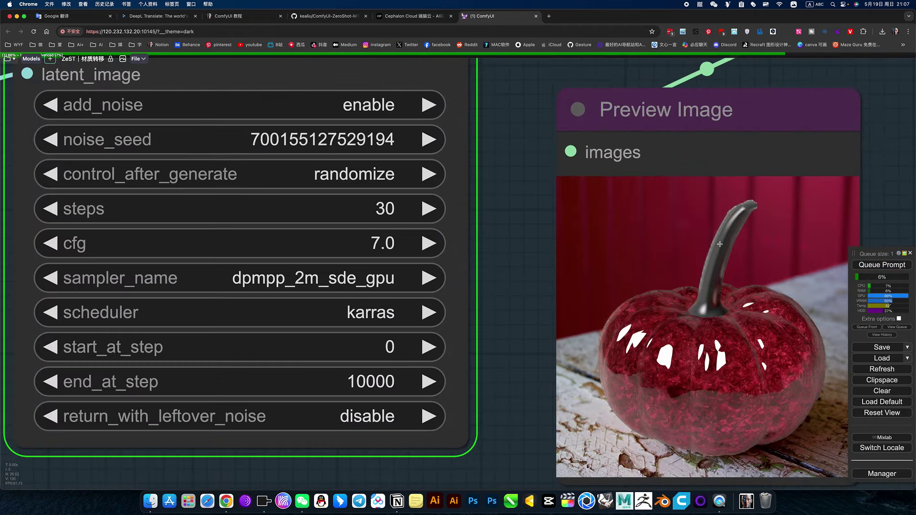
scroll(714, 267, "up", 3)
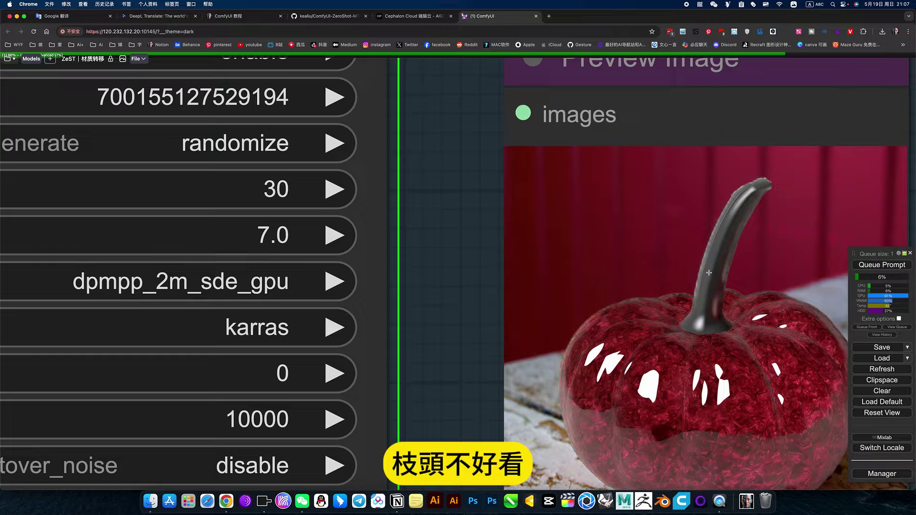
scroll(709, 273, "down", 12)
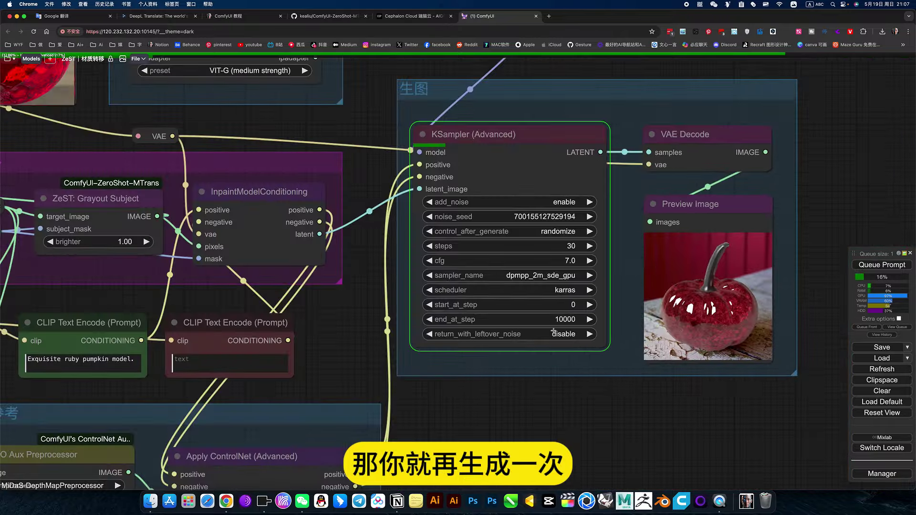
Step: Review the complete workflow layout, singling out the ZeST: Grayout Subject node in the material transfer group
scroll(553, 332, "down", 5)
left_click_drag(489, 411, 588, 354)
scroll(605, 339, "down", 5)
scroll(604, 340, "up", 1)
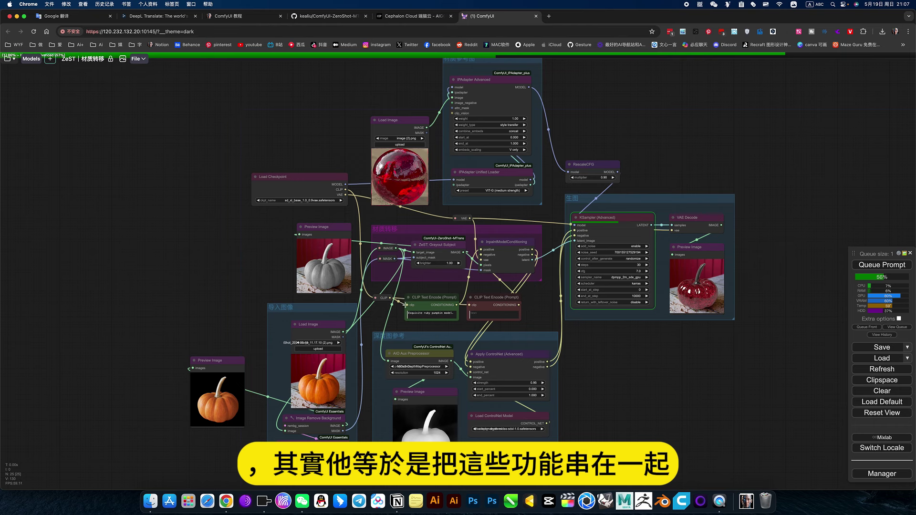
left_click(444, 244)
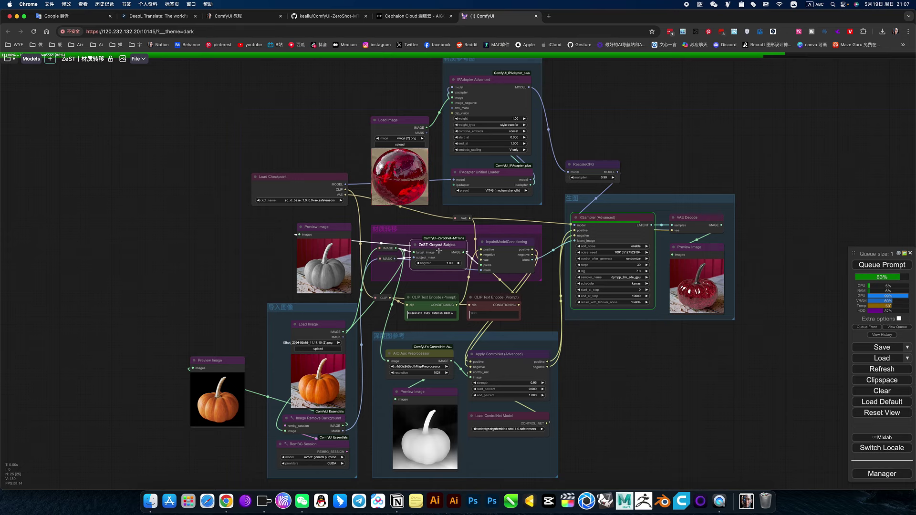
scroll(438, 250, "down", 1)
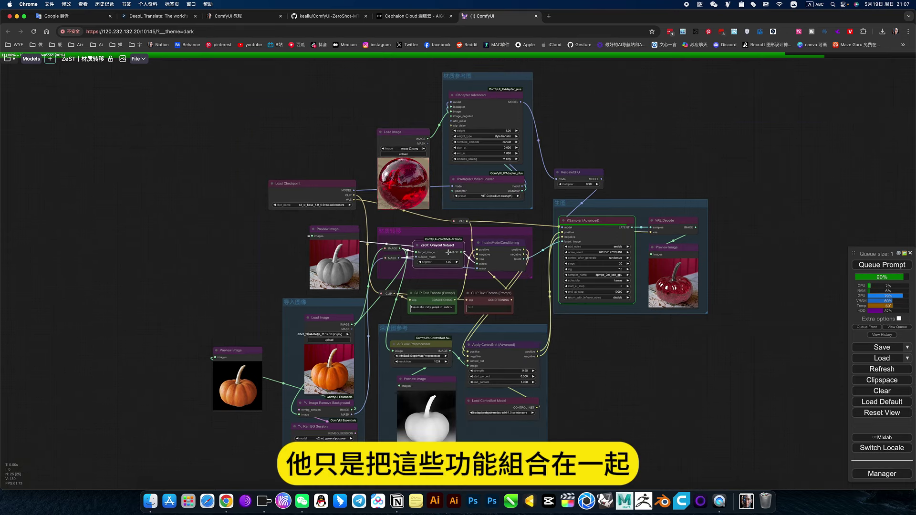
scroll(448, 253, "up", 2)
scroll(446, 310, "down", 3)
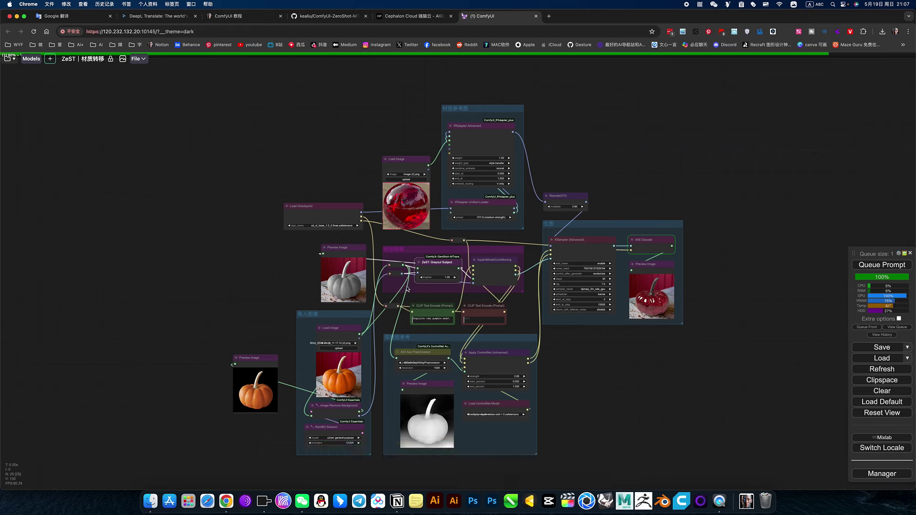
scroll(407, 289, "up", 3)
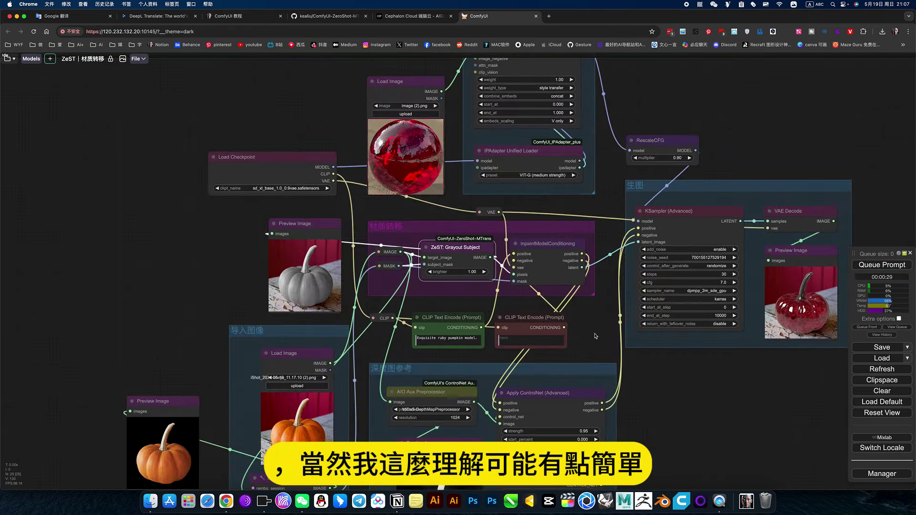
left_click_drag(592, 340, 528, 357)
scroll(571, 326, "down", 4)
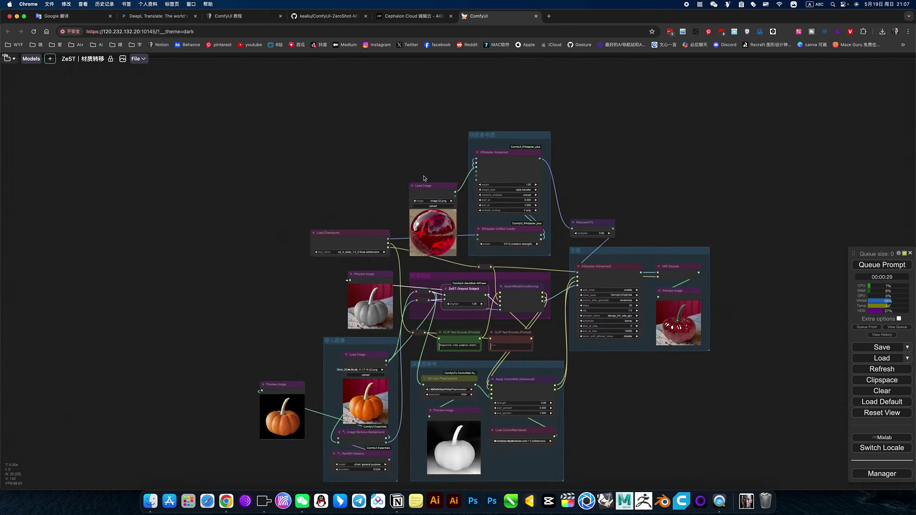
Step: Examine the IPAdapter Advanced settings and the red glass sphere reference image, then compare them with the material transfer group
scroll(643, 173, "up", 10)
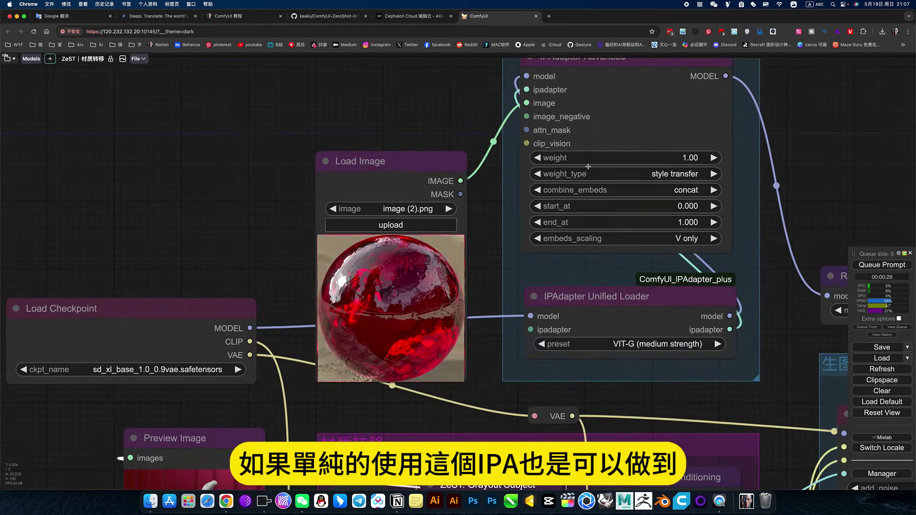
scroll(588, 166, "down", 4)
left_click_drag(683, 444, 558, 307)
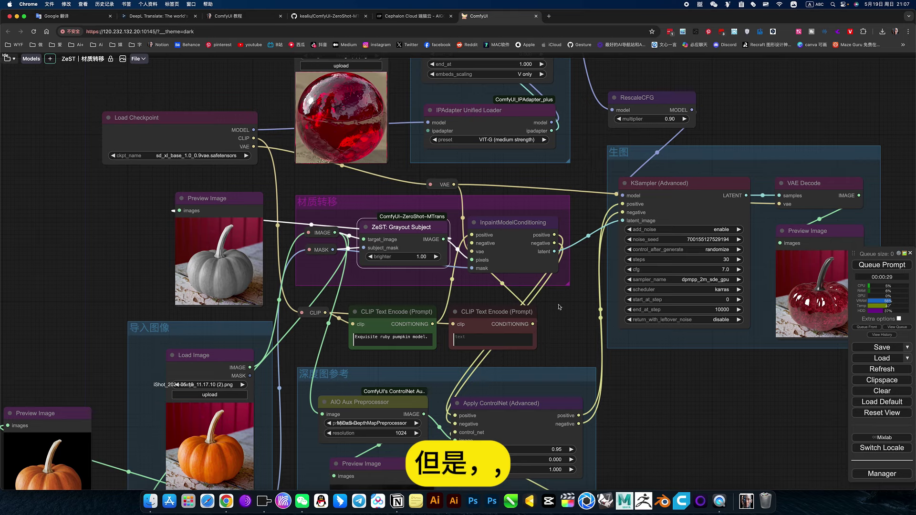
left_click_drag(701, 415, 638, 400)
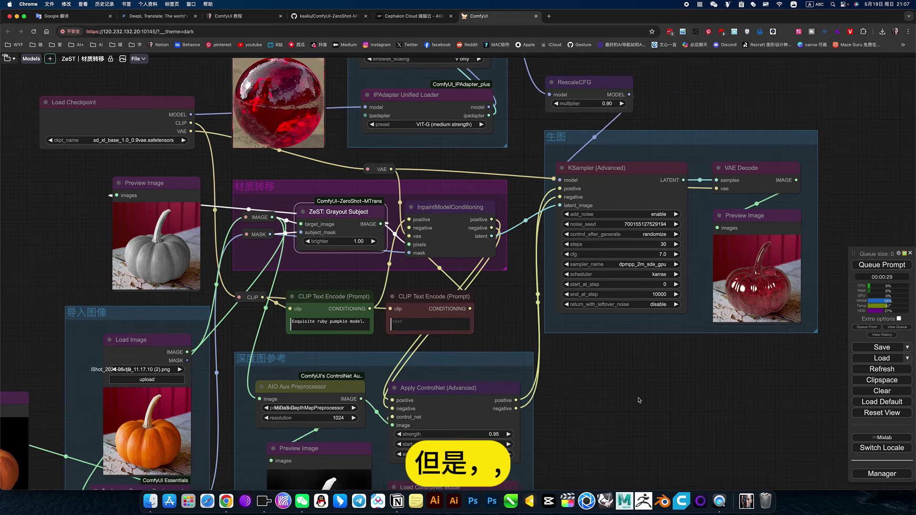
Step: Inspect the newly generated pumpkin's body and stem in the image generation group's preview
scroll(701, 251, "up", 2)
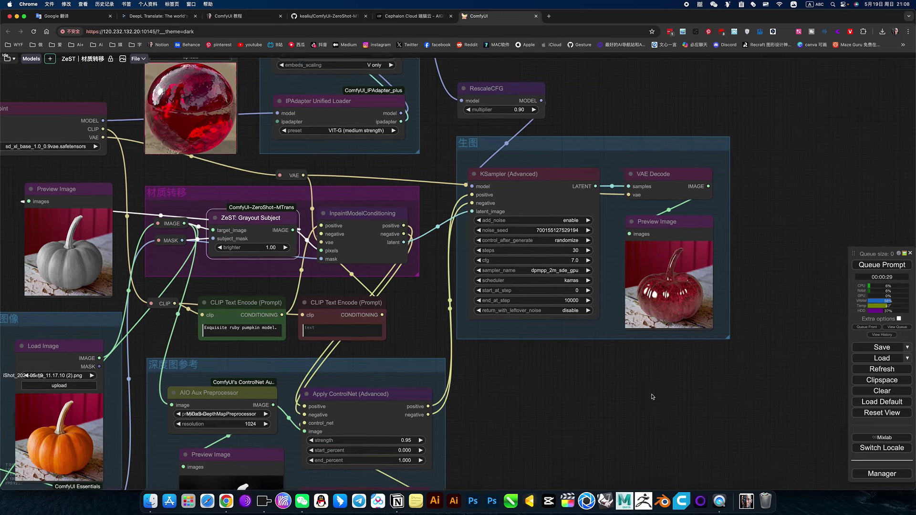
scroll(679, 279, "up", 3)
scroll(680, 279, "up", 8)
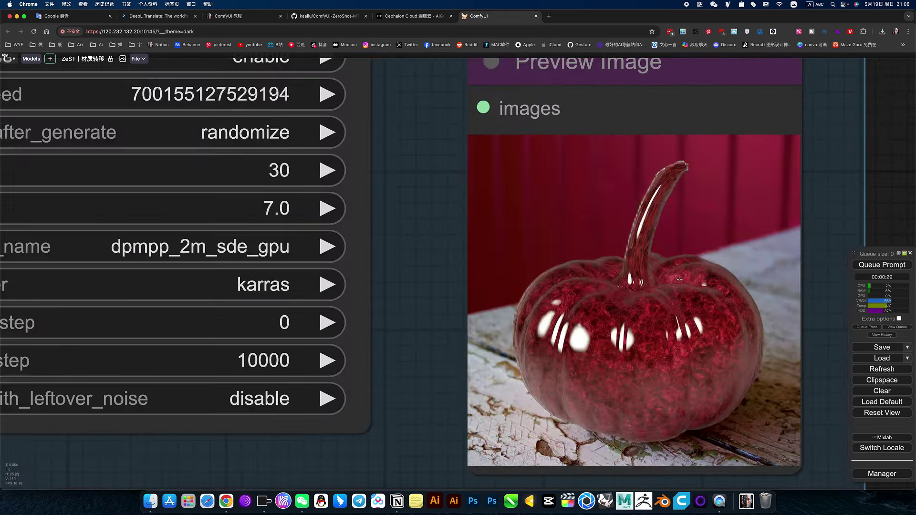
scroll(680, 279, "down", 7)
scroll(679, 280, "down", 5)
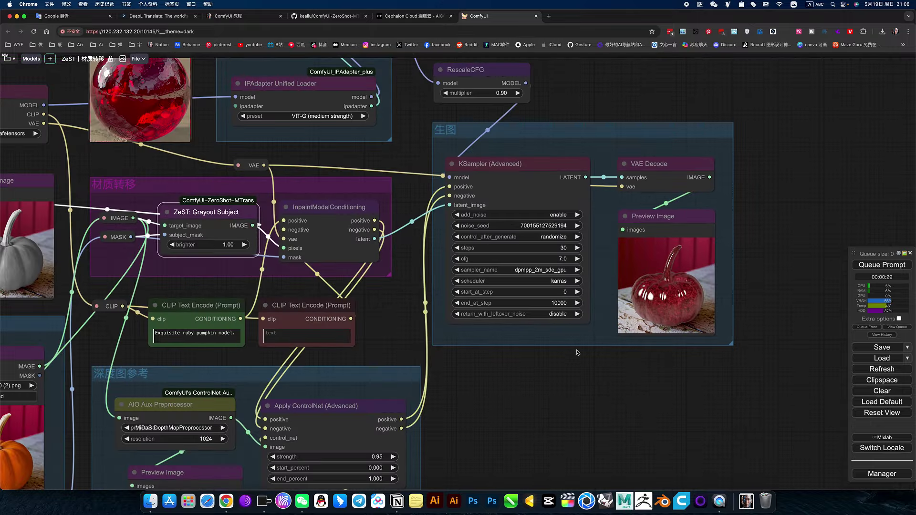
Step: Compare the depth map preview in the depth reference group with the edges of the generated pumpkin in the output preview
left_click_drag(533, 399, 833, 185)
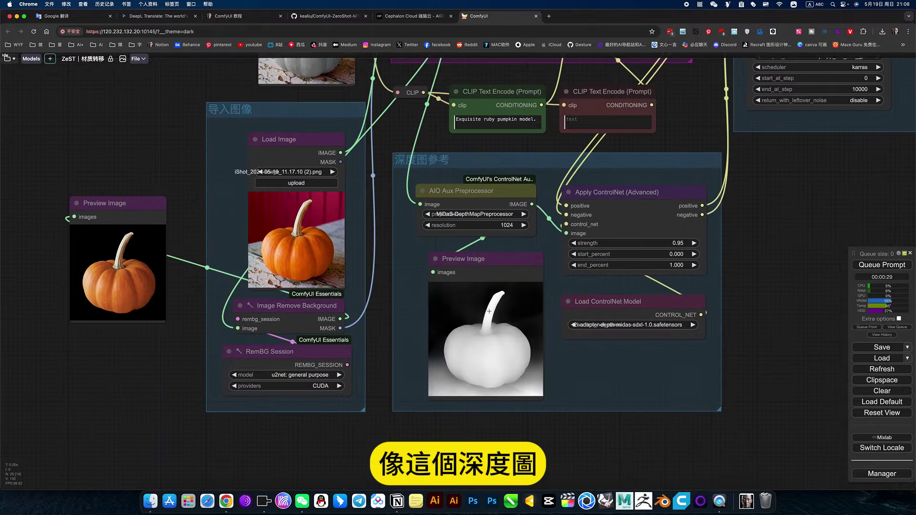
left_click_drag(762, 243, 596, 375)
left_click_drag(757, 271, 527, 420)
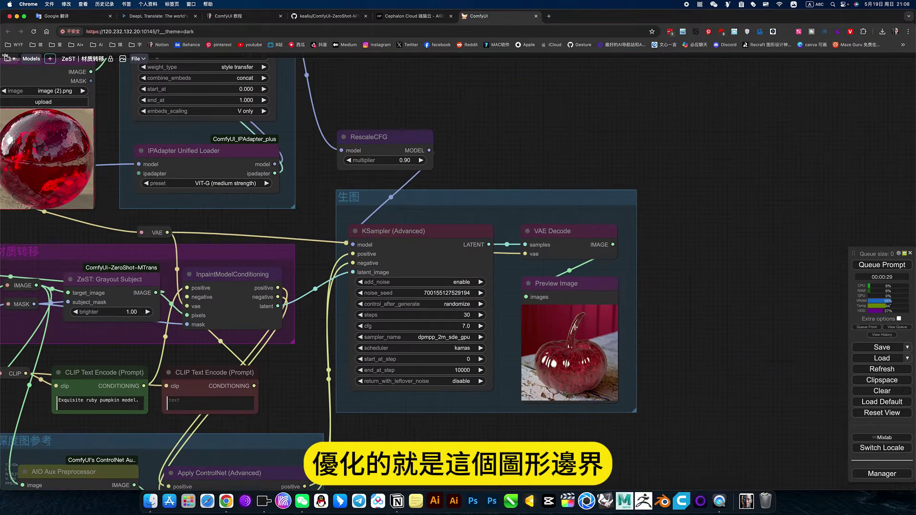
scroll(575, 327, "up", 15)
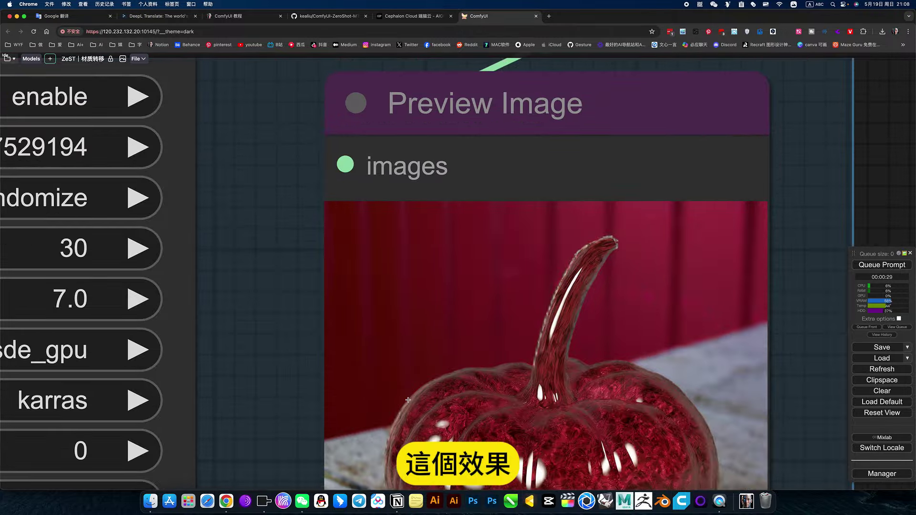
scroll(408, 400, "up", 5)
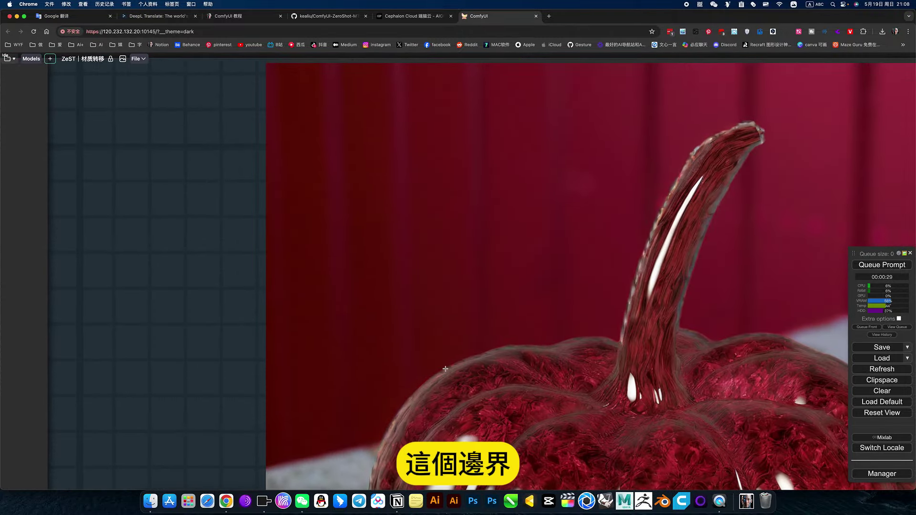
scroll(448, 369, "down", 10)
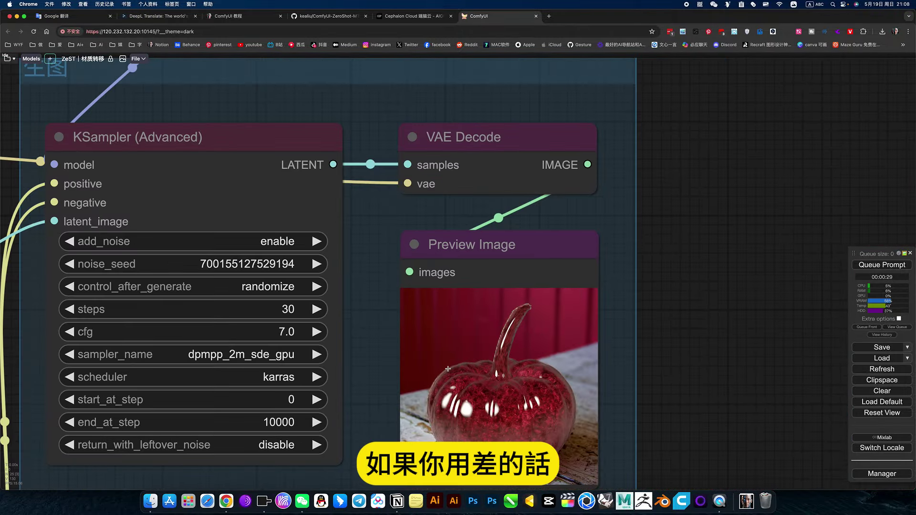
scroll(554, 387, "down", 5)
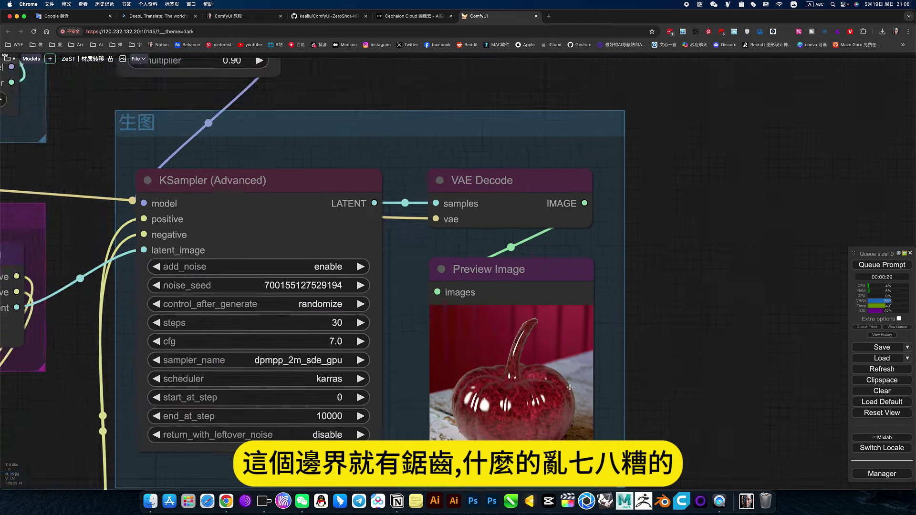
Step: Delete the Preview Image node that shows the background-removed orange pumpkin beside the image import group
left_click_drag(277, 420, 553, 259)
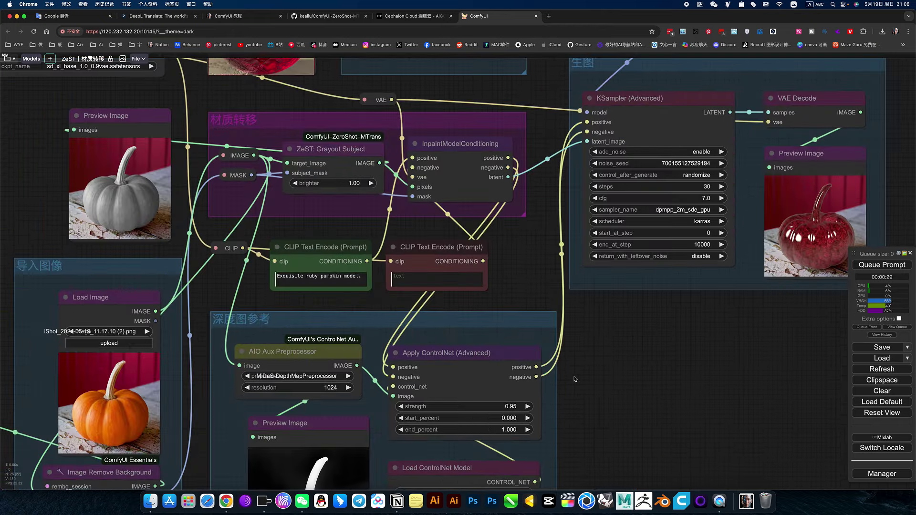
scroll(582, 374, "down", 5)
left_click_drag(328, 455, 453, 357)
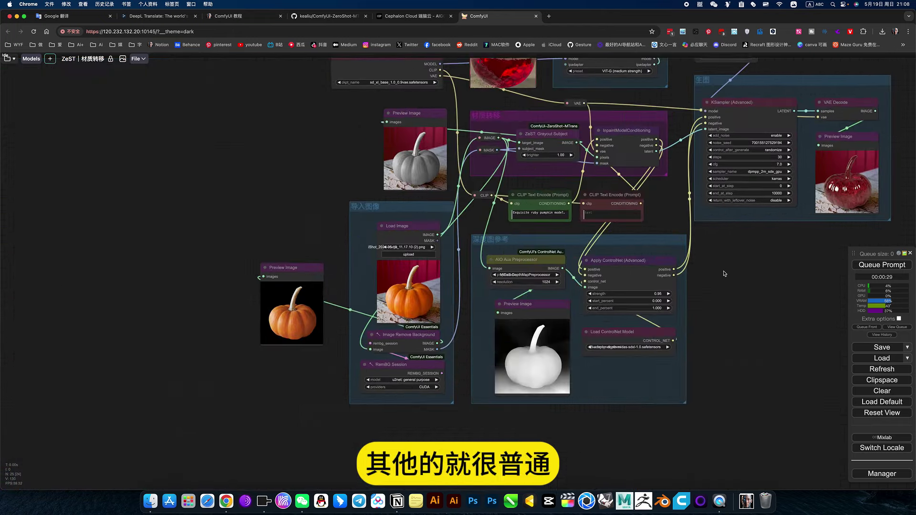
scroll(661, 380, "up", 3)
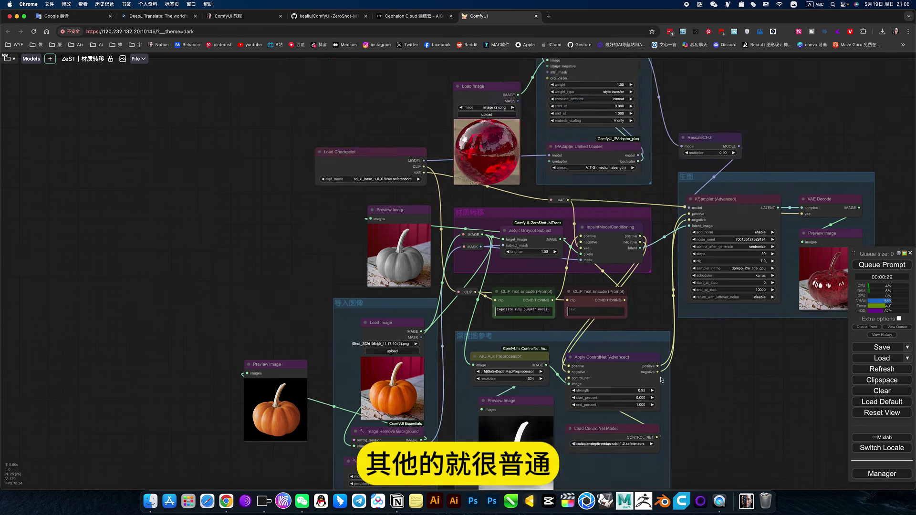
left_click(292, 367)
key("Delete")
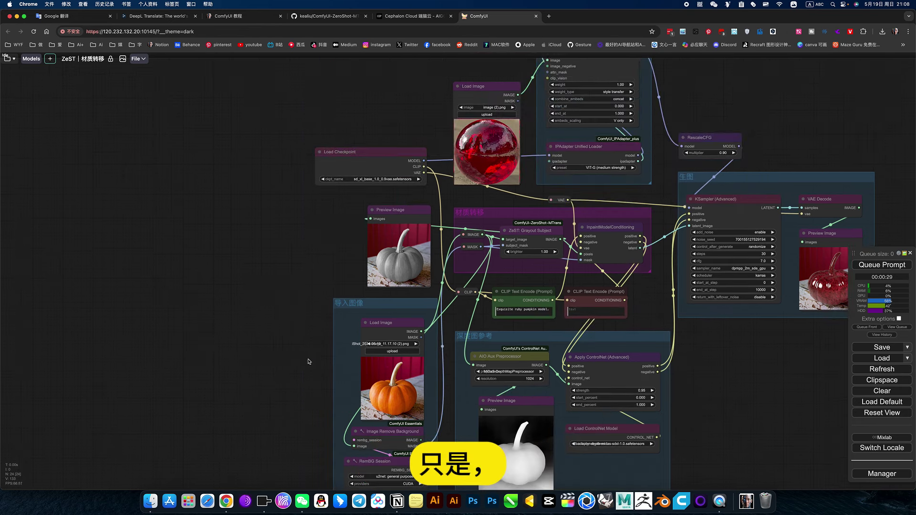
Step: Look over the complete workflow layout, from the image import group to the image generation group
scroll(311, 258, "down", 1)
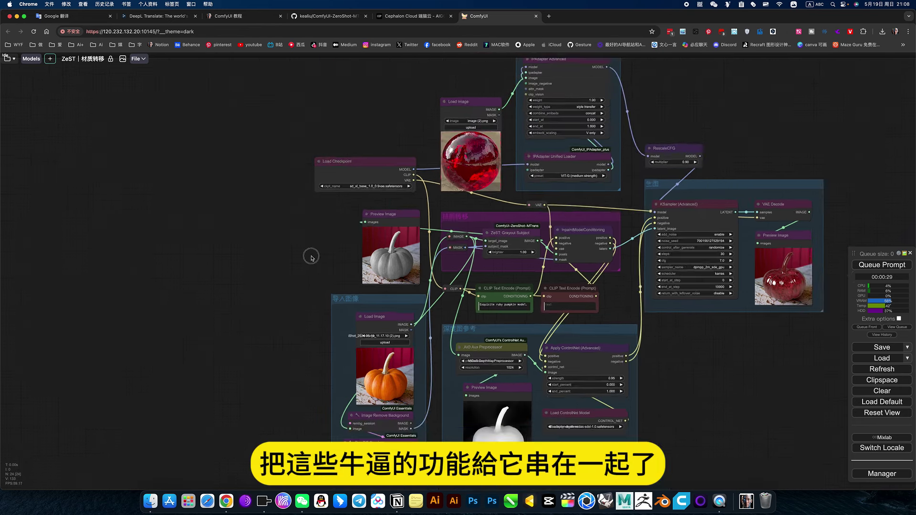
left_click_drag(311, 258, 247, 269)
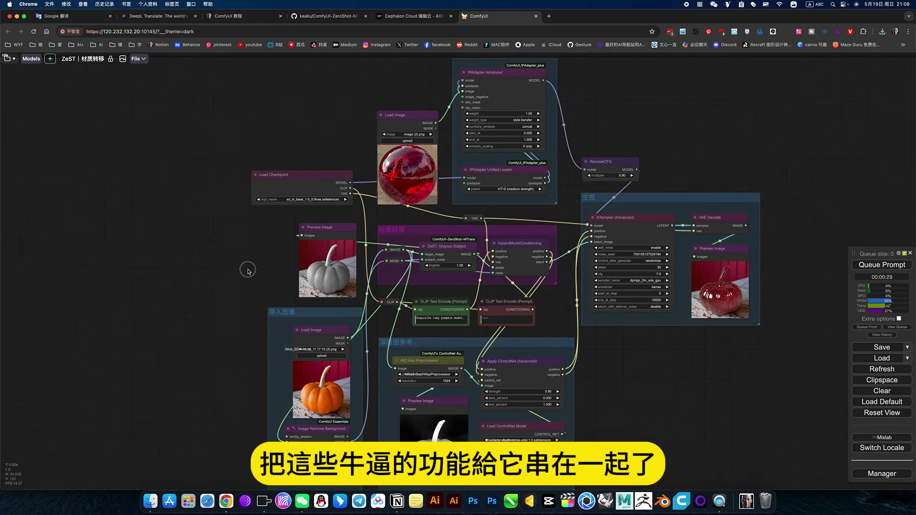
scroll(586, 143, "down", 5)
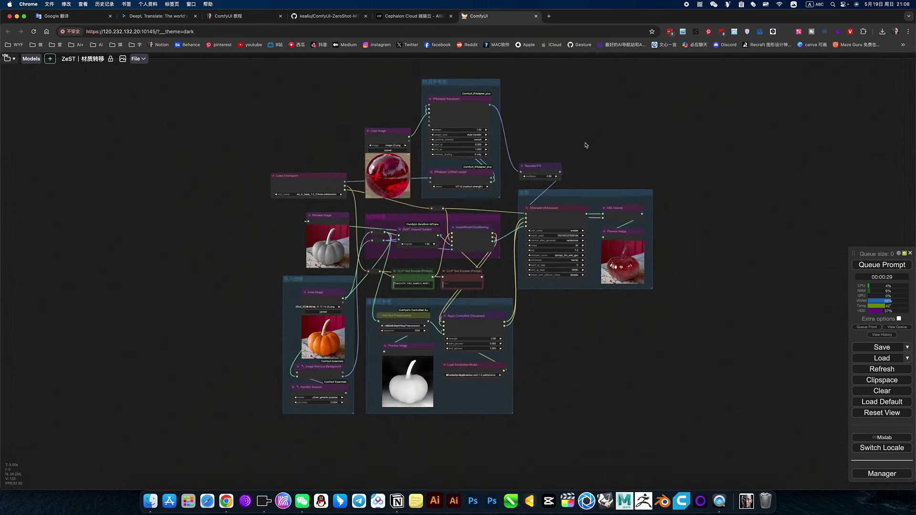
scroll(580, 151, "up", 2)
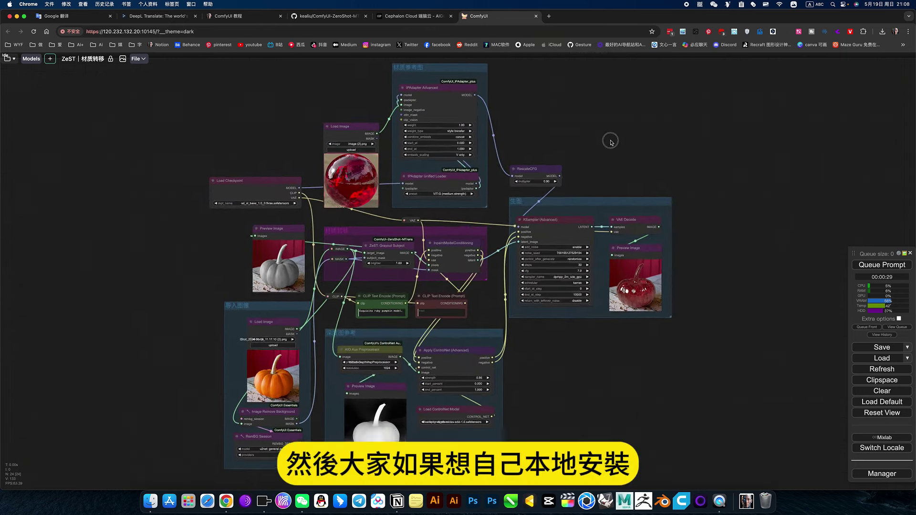
left_click_drag(609, 139, 625, 153)
Step: Switch to the ComfyUI 教程 notes page and read the ZeST | 材质转移 installation section down to its workflow file
left_click(246, 21)
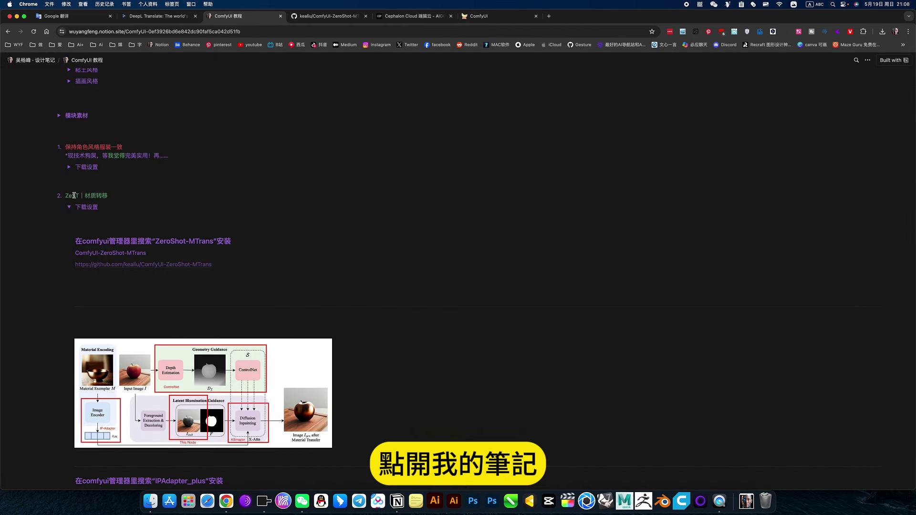
left_click_drag(84, 195, 108, 196)
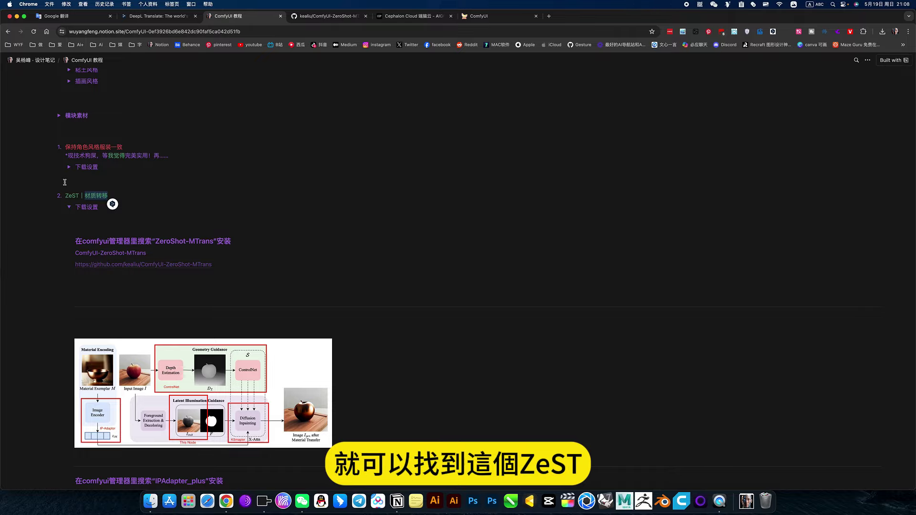
scroll(186, 268, "down", 9)
scroll(185, 267, "up", 6)
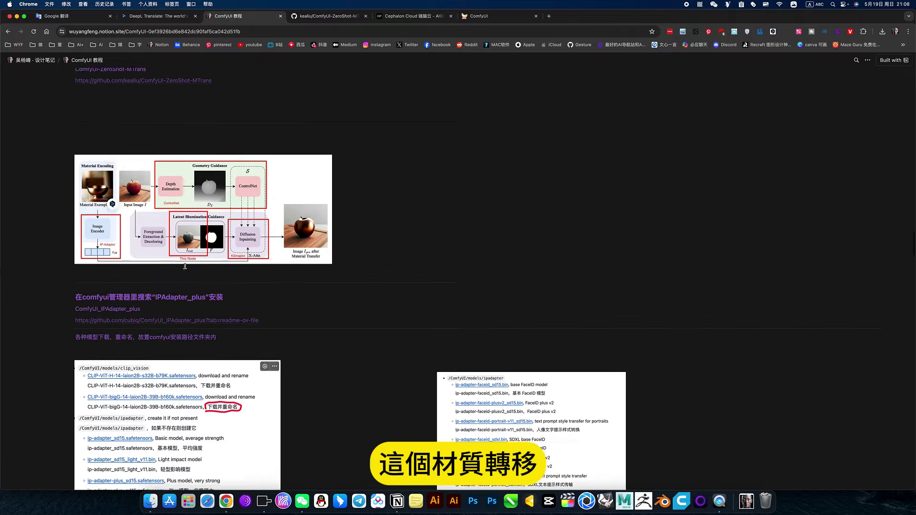
scroll(185, 267, "down", 5)
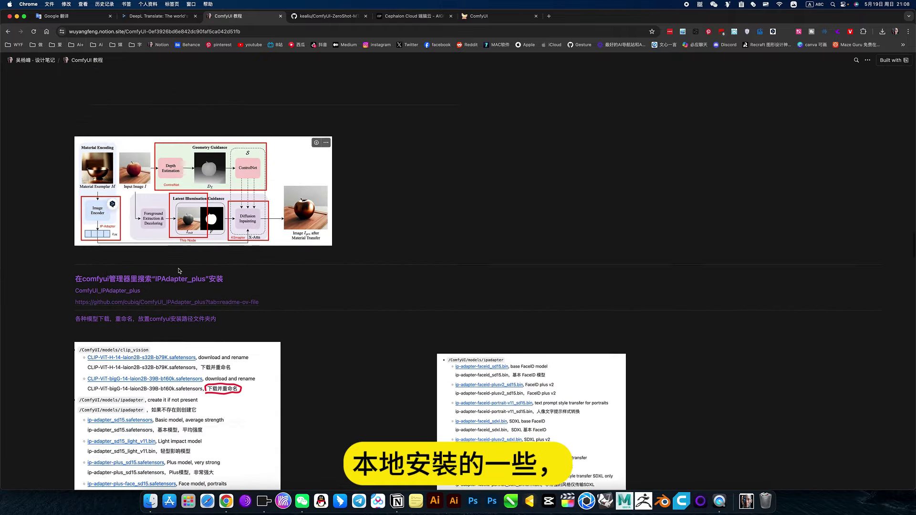
scroll(179, 270, "down", 12)
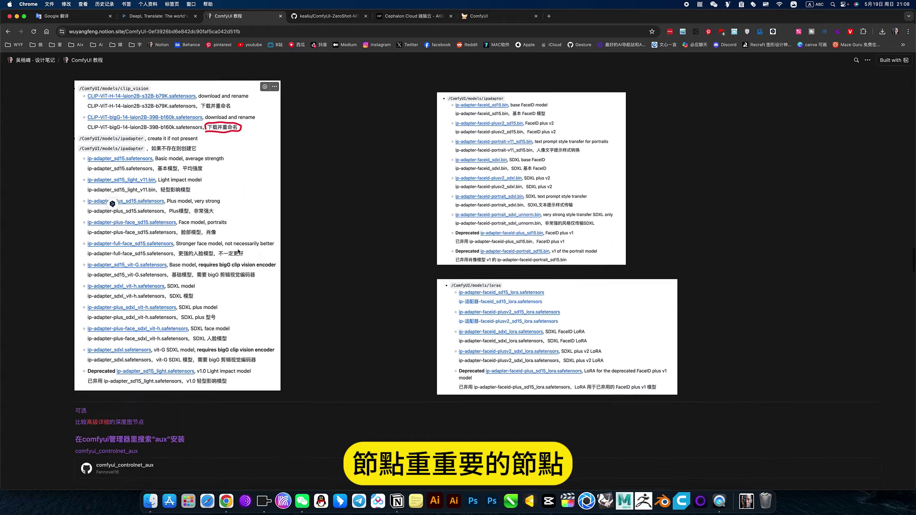
scroll(238, 251, "down", 5)
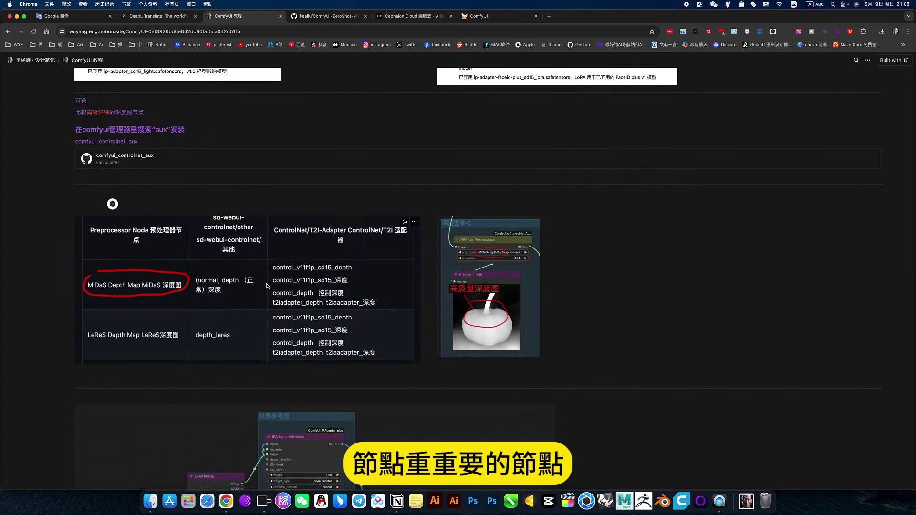
scroll(448, 300, "down", 12)
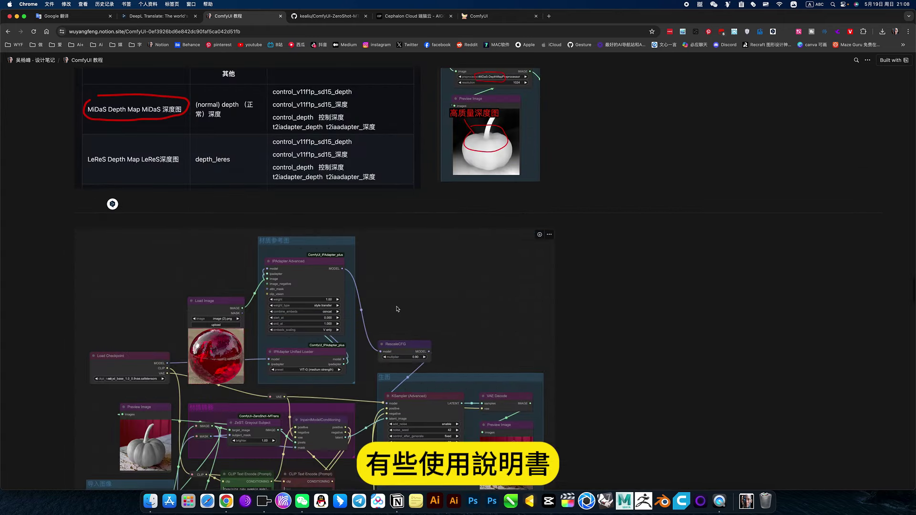
scroll(330, 269, "down", 7)
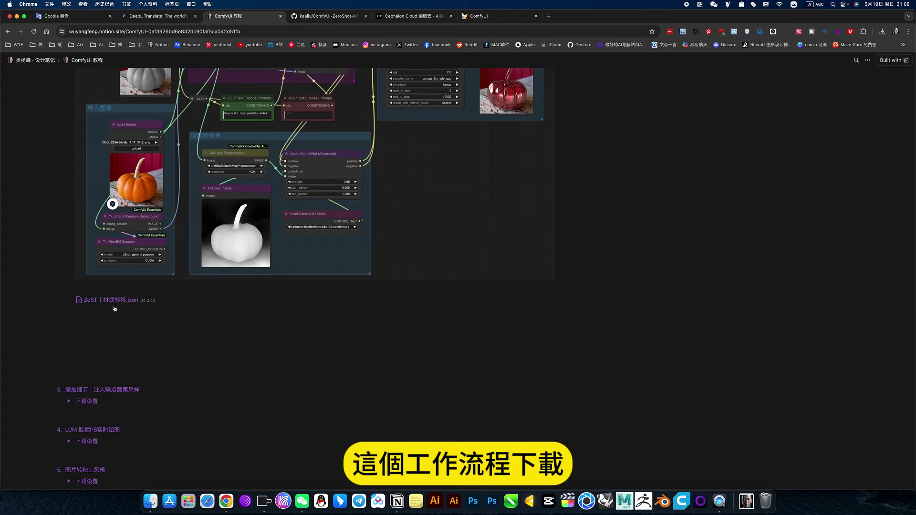
Step: Open the ZeST | 材质转移.json workflow file from the notes and look through its contents
left_click(122, 306)
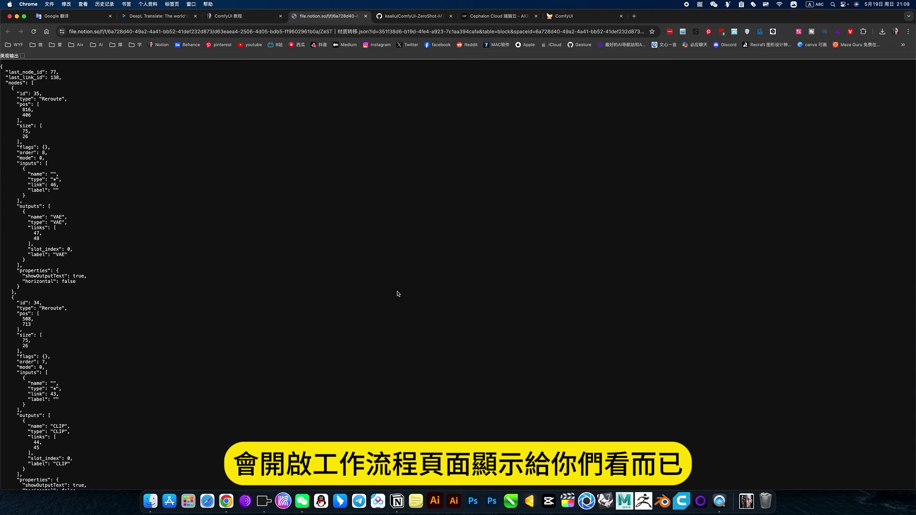
scroll(398, 294, "down", 5)
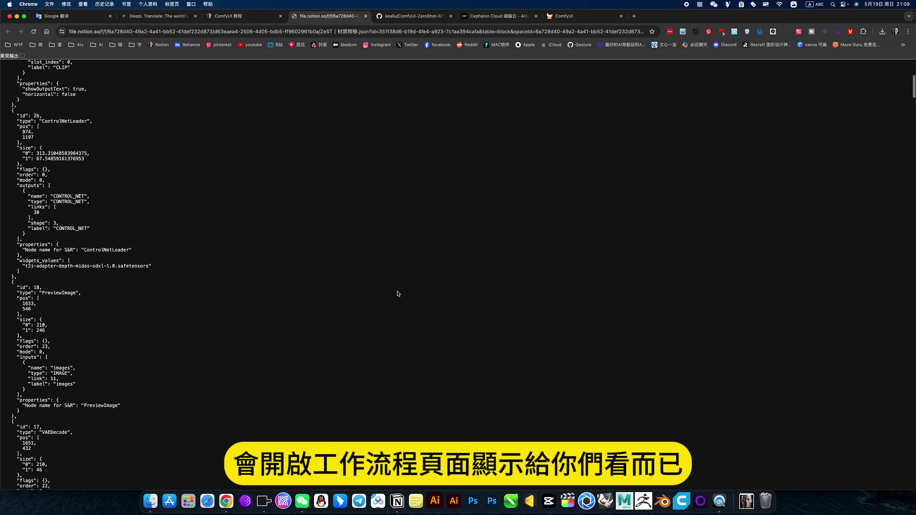
scroll(397, 294, "up", 5)
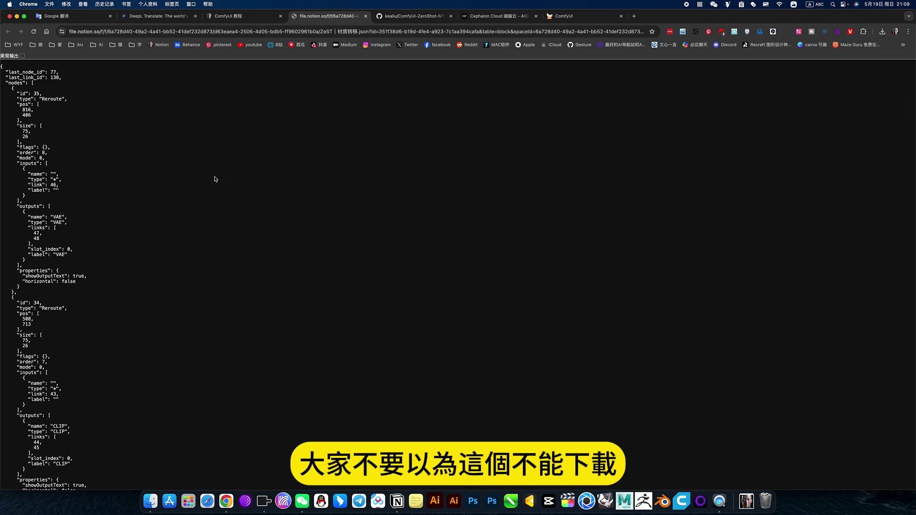
Step: Bring up the save dialog for ZeST | 材质转移.json to show the download, cancel it and close the file
right_click(391, 176)
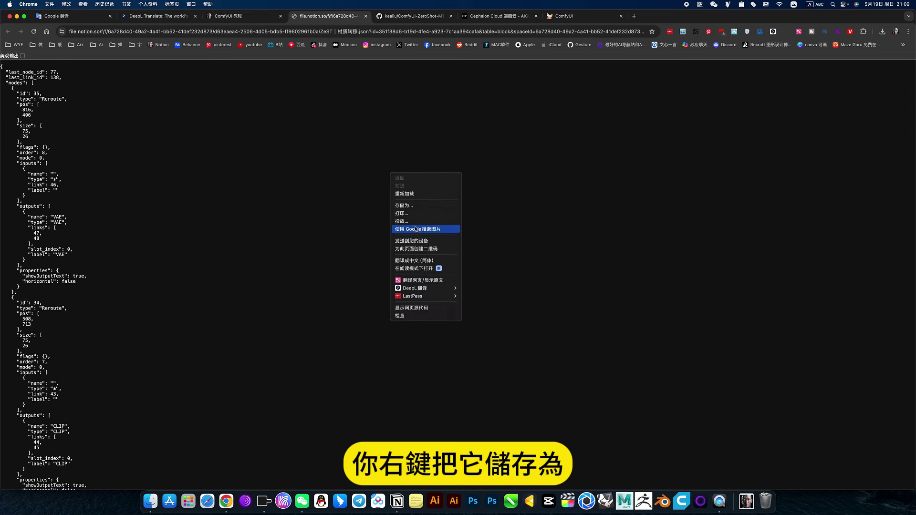
left_click(406, 205)
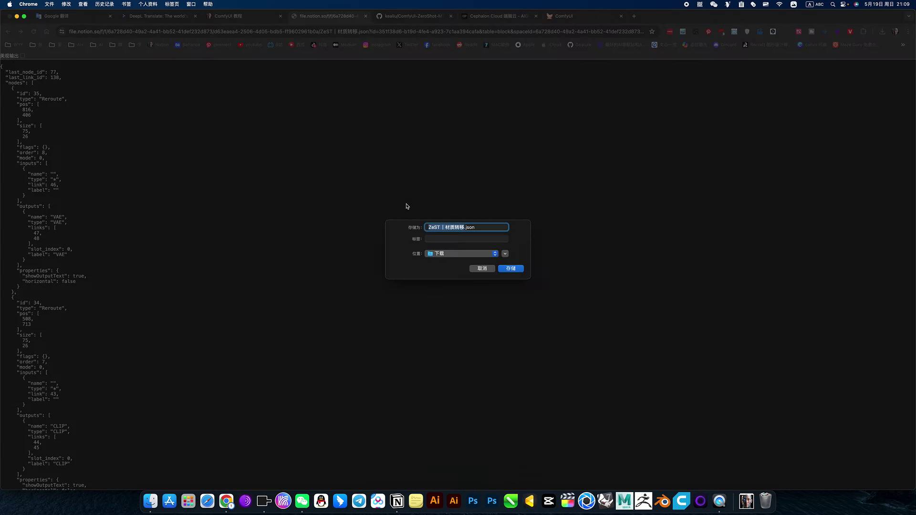
left_click_drag(479, 227, 393, 225)
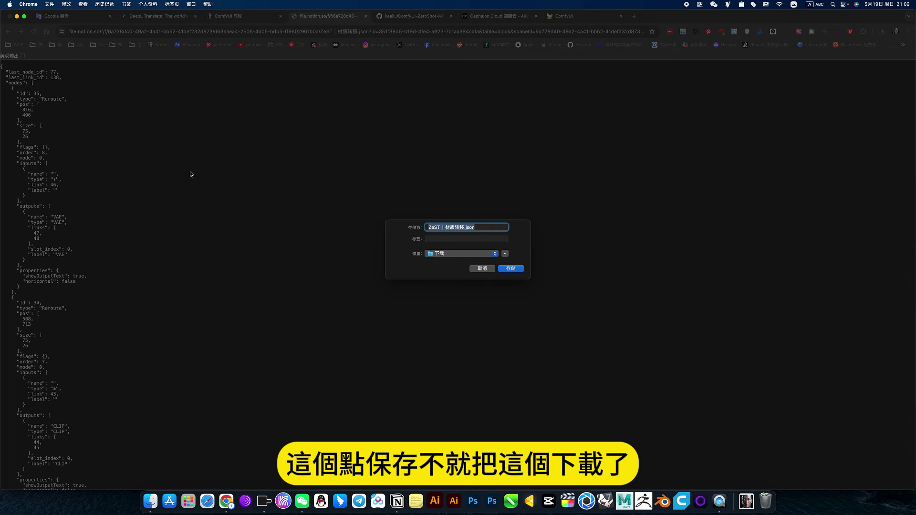
left_click(481, 268)
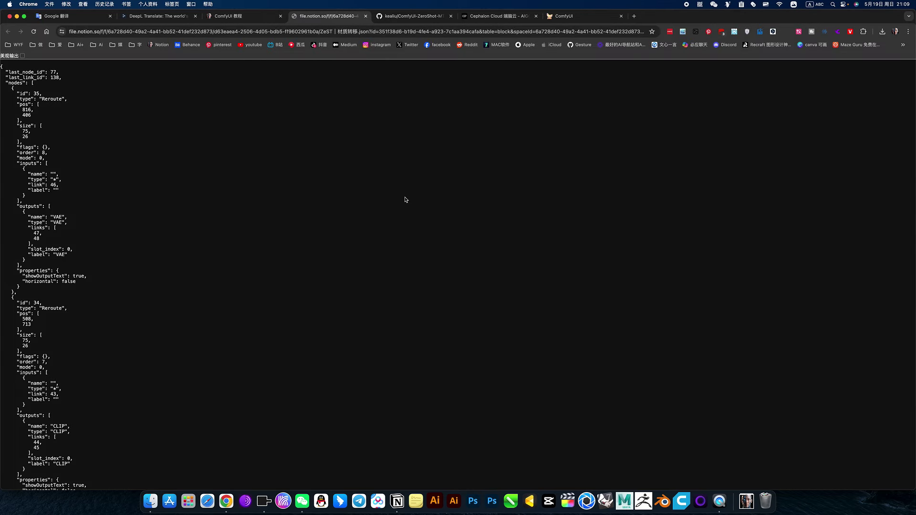
left_click(366, 16)
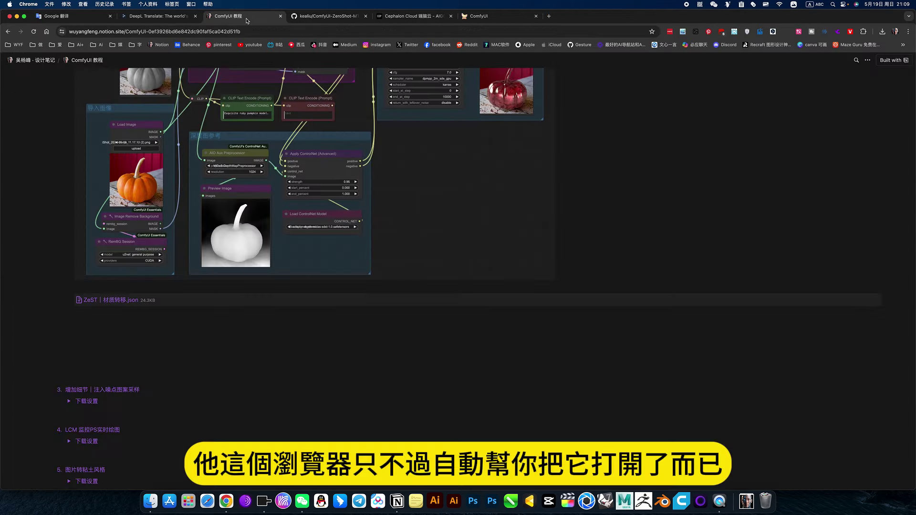
Step: Reopen the ZeST | 材质转移.json file from the notes, check its save option and close it again
scroll(161, 357, "up", 1)
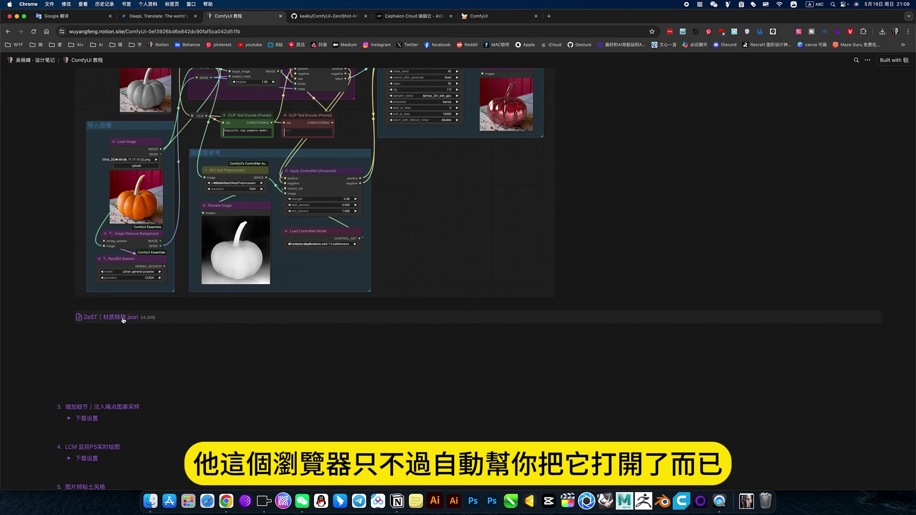
left_click(119, 319)
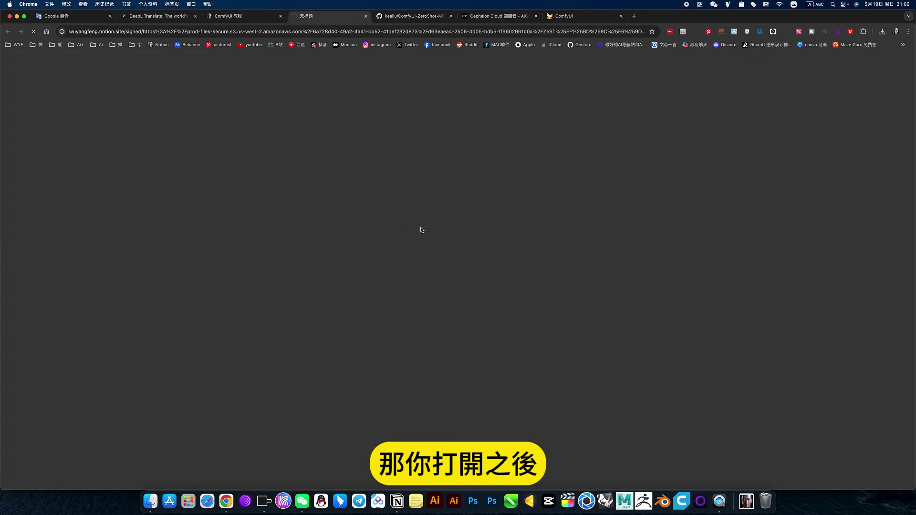
right_click(415, 197)
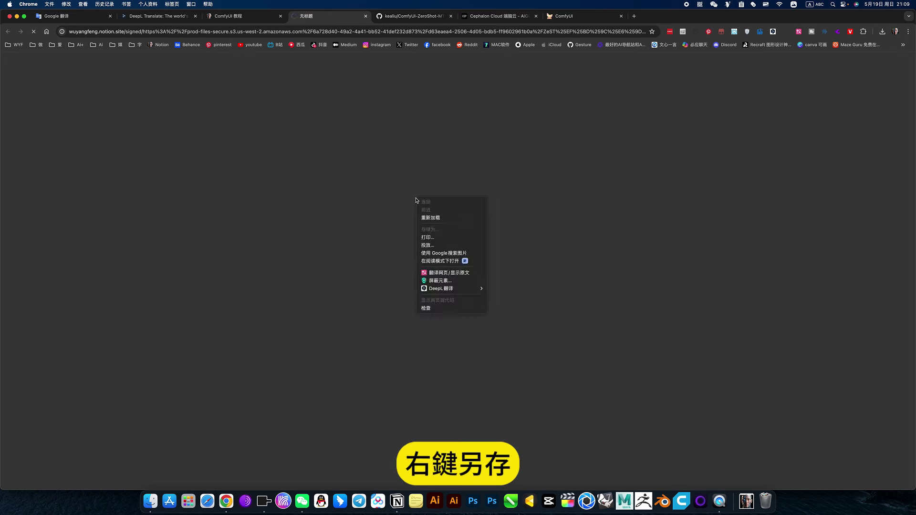
left_click(582, 216)
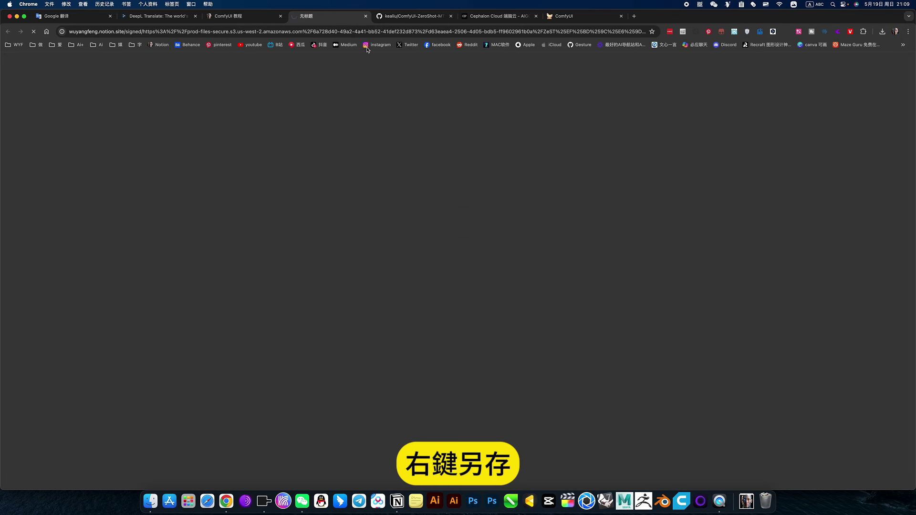
left_click(366, 17)
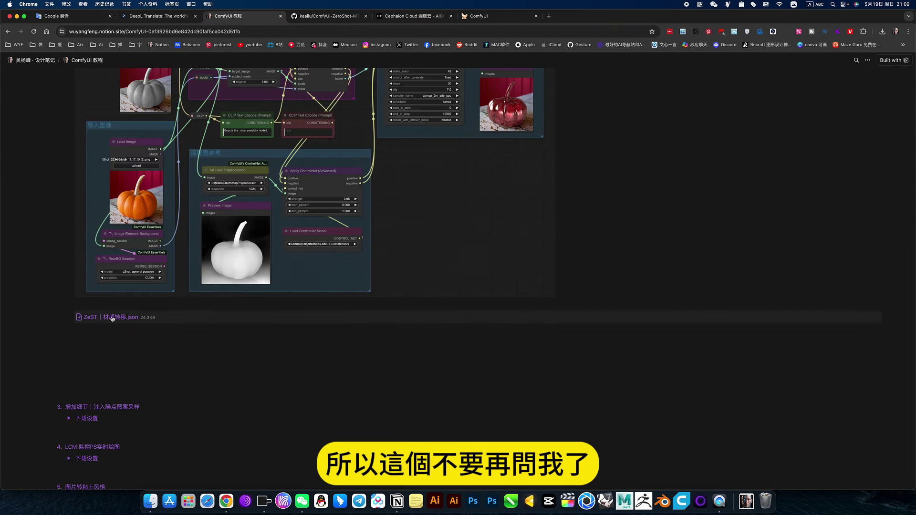
Step: Switch to the Cephalon Cloud site and open the 我的应用 list showing the ComfyUI cloud image instances
scroll(248, 316, "up", 2)
scroll(248, 316, "down", 3)
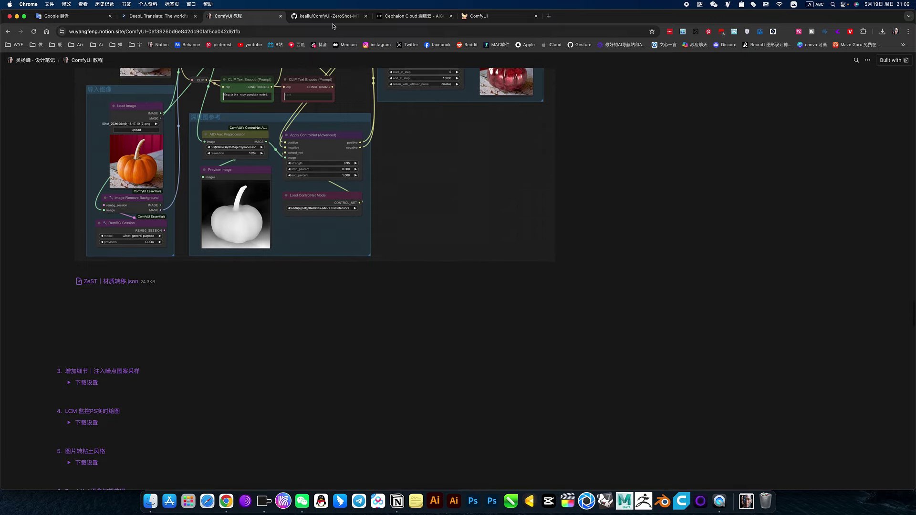
left_click(479, 16)
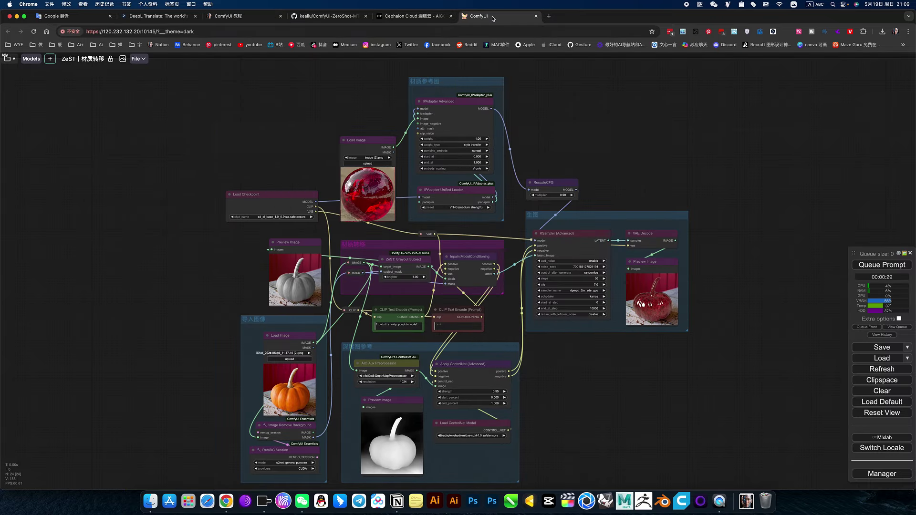
left_click(413, 16)
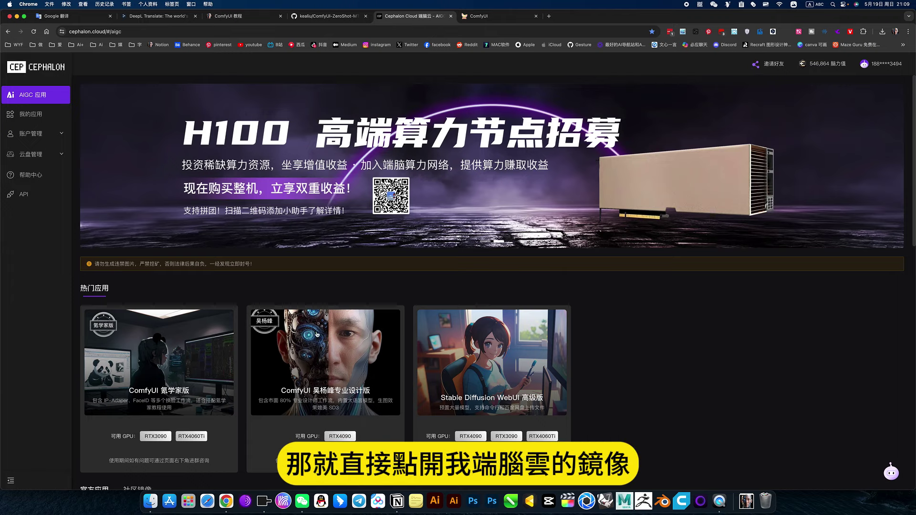
left_click(30, 114)
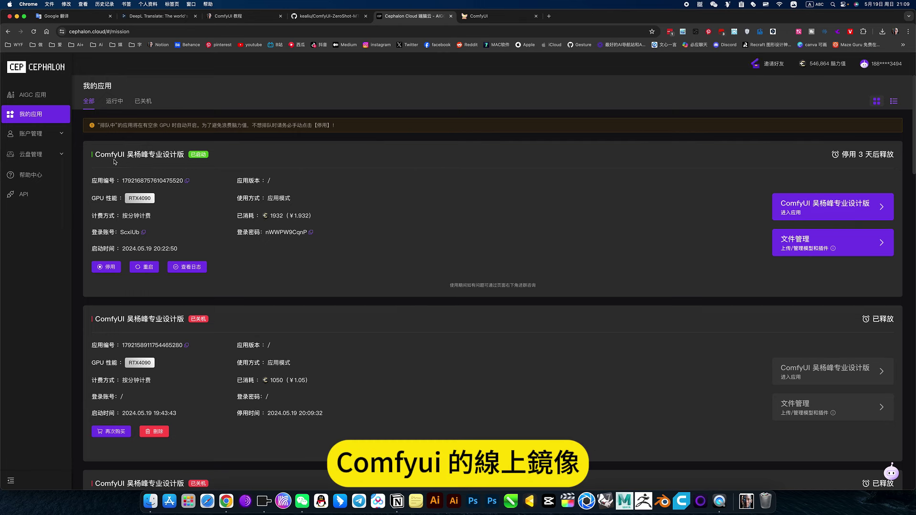
Step: Return to ComfyUI, expand the author's folder in the Workspace browser, open the ZeST | 材质转移 workflow and close the browser
left_click(478, 16)
left_click_drag(258, 160, 269, 153)
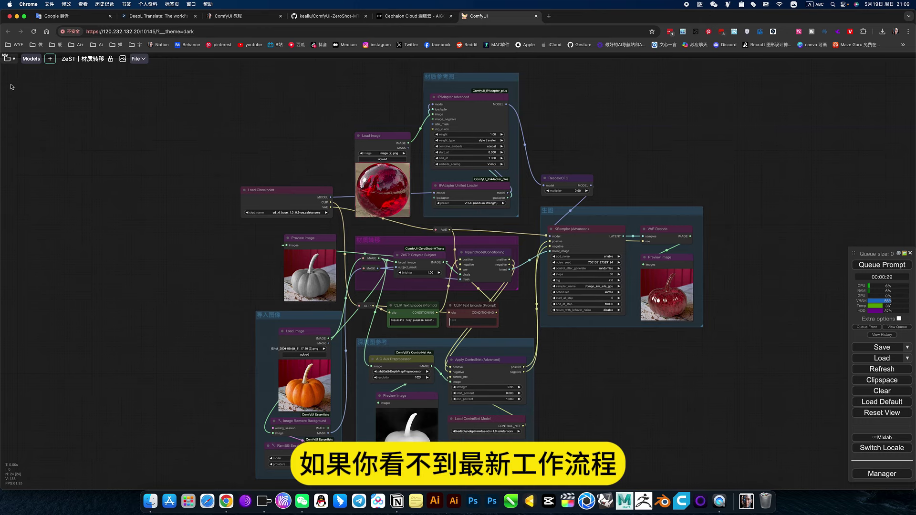
left_click(8, 58)
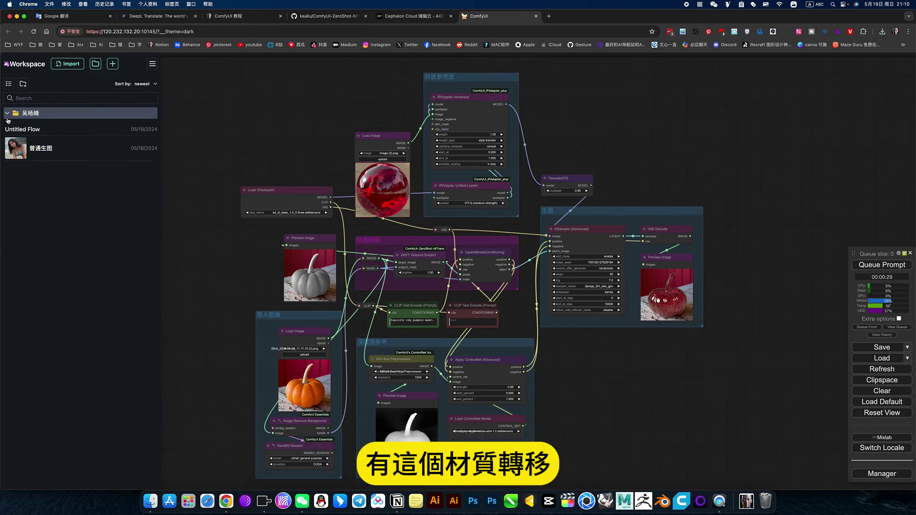
left_click(7, 115)
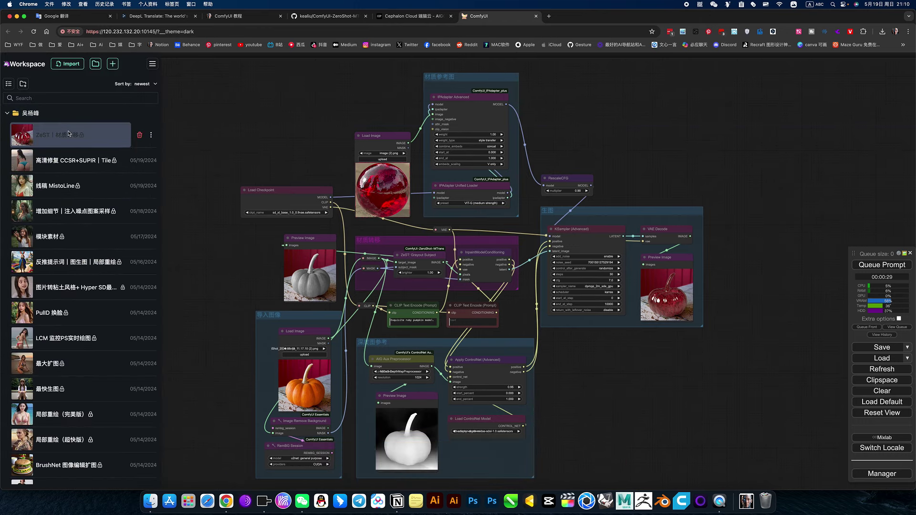
left_click(39, 138)
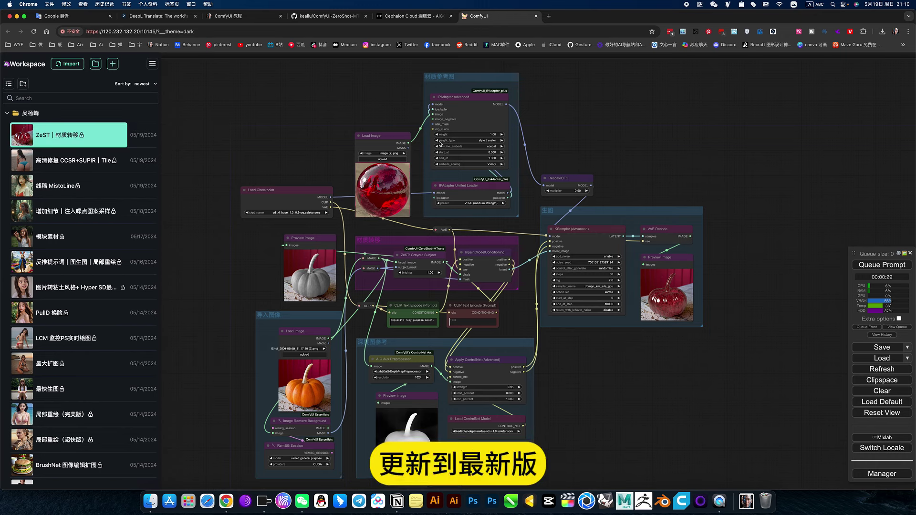
scroll(54, 351, "down", 15)
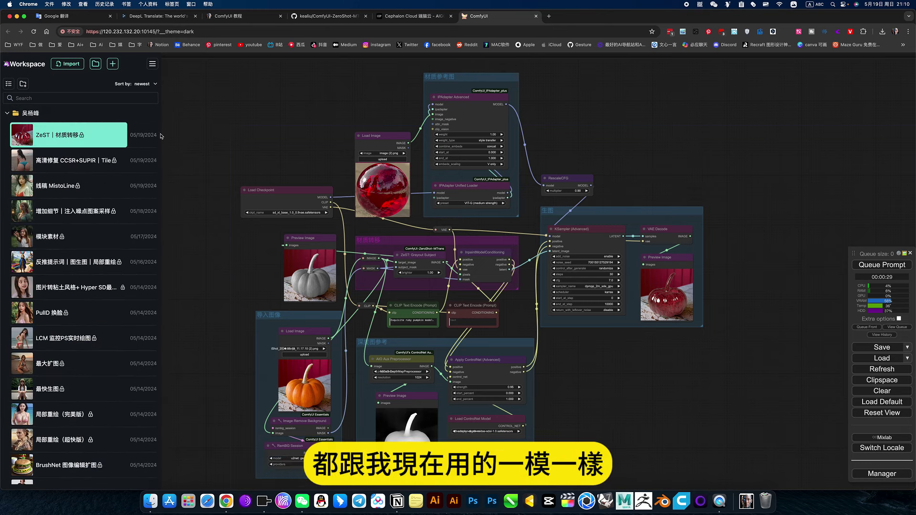
left_click(614, 380)
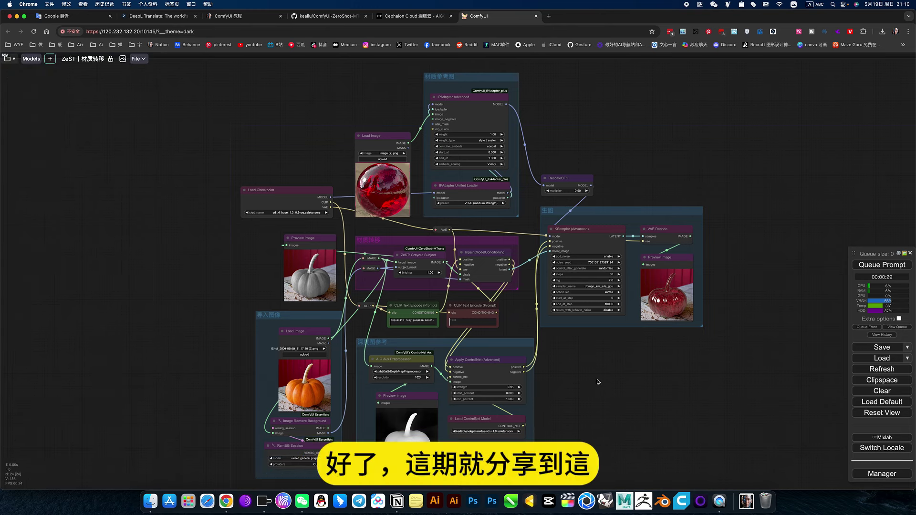
scroll(588, 387, "up", 3)
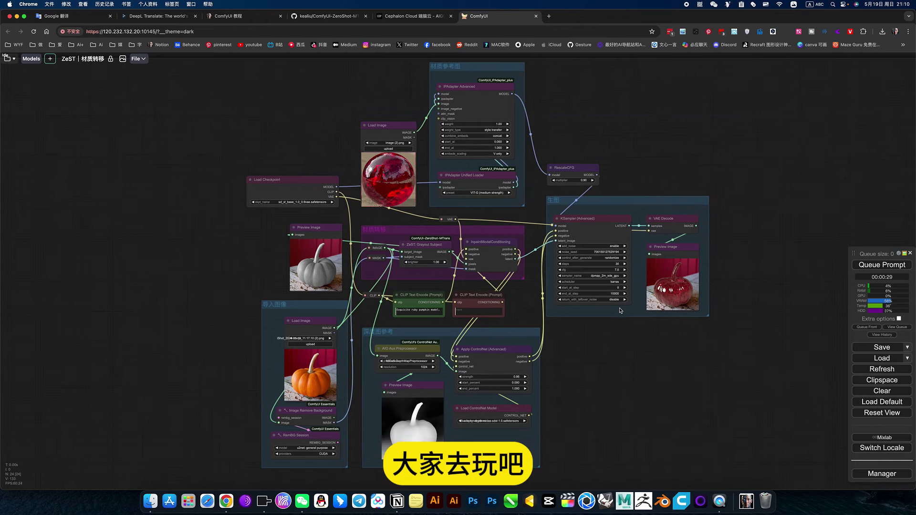
scroll(620, 312, "down", 2)
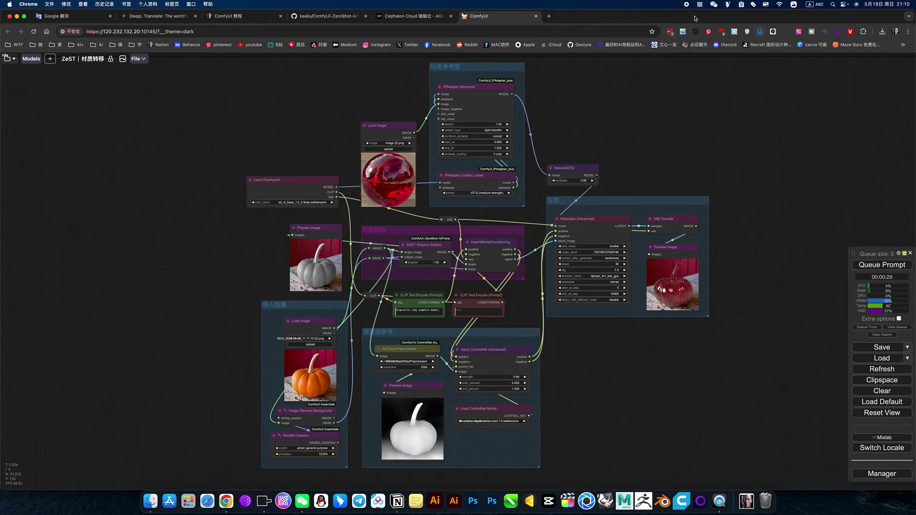